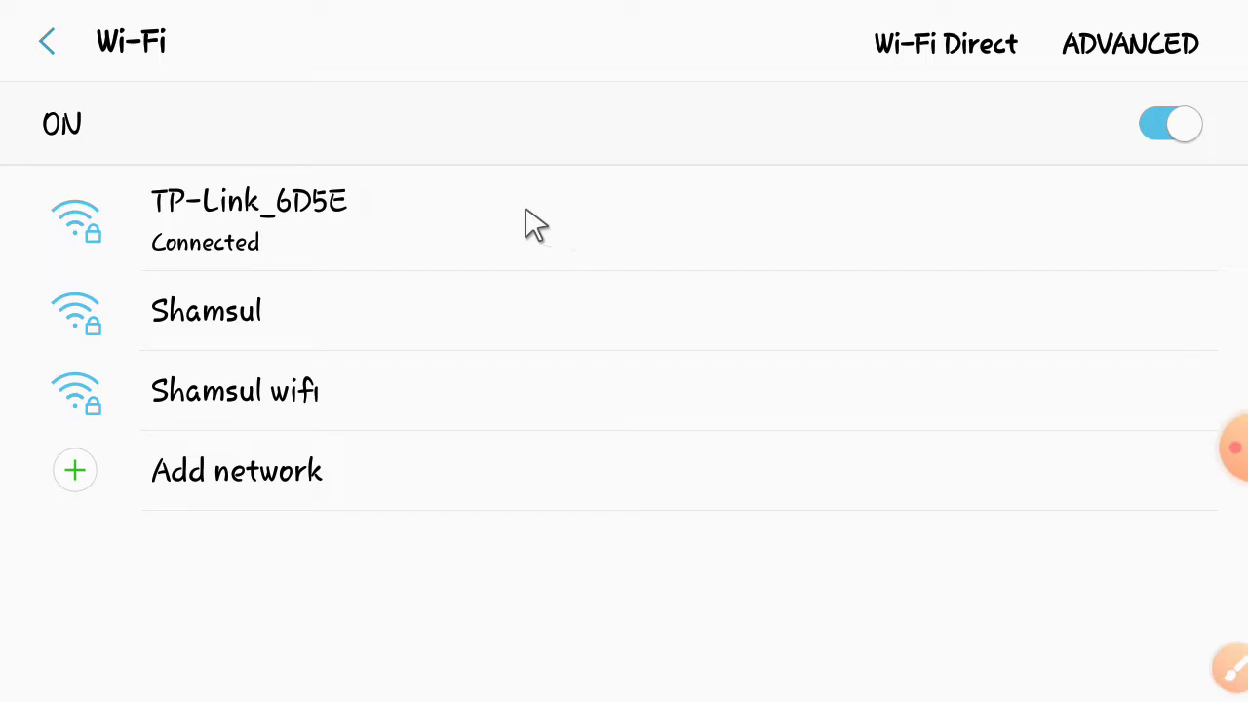
pyautogui.click(575, 223)
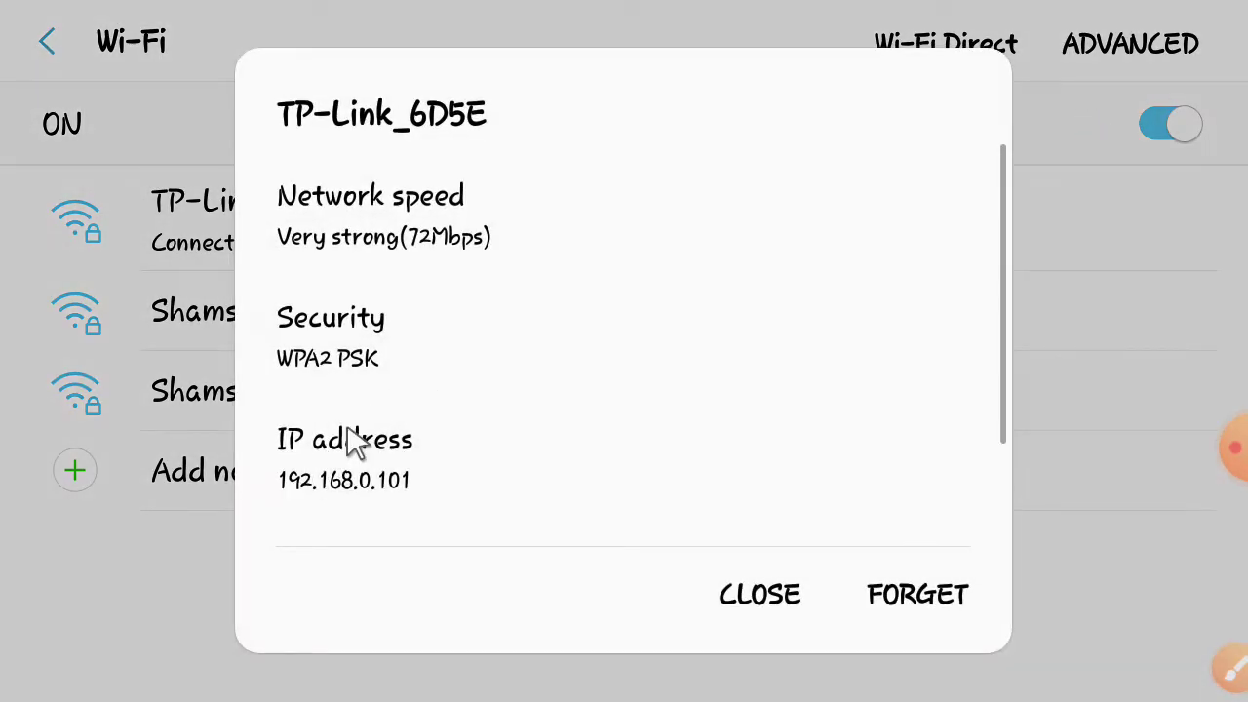
pyautogui.scroll(-3, 356, 439)
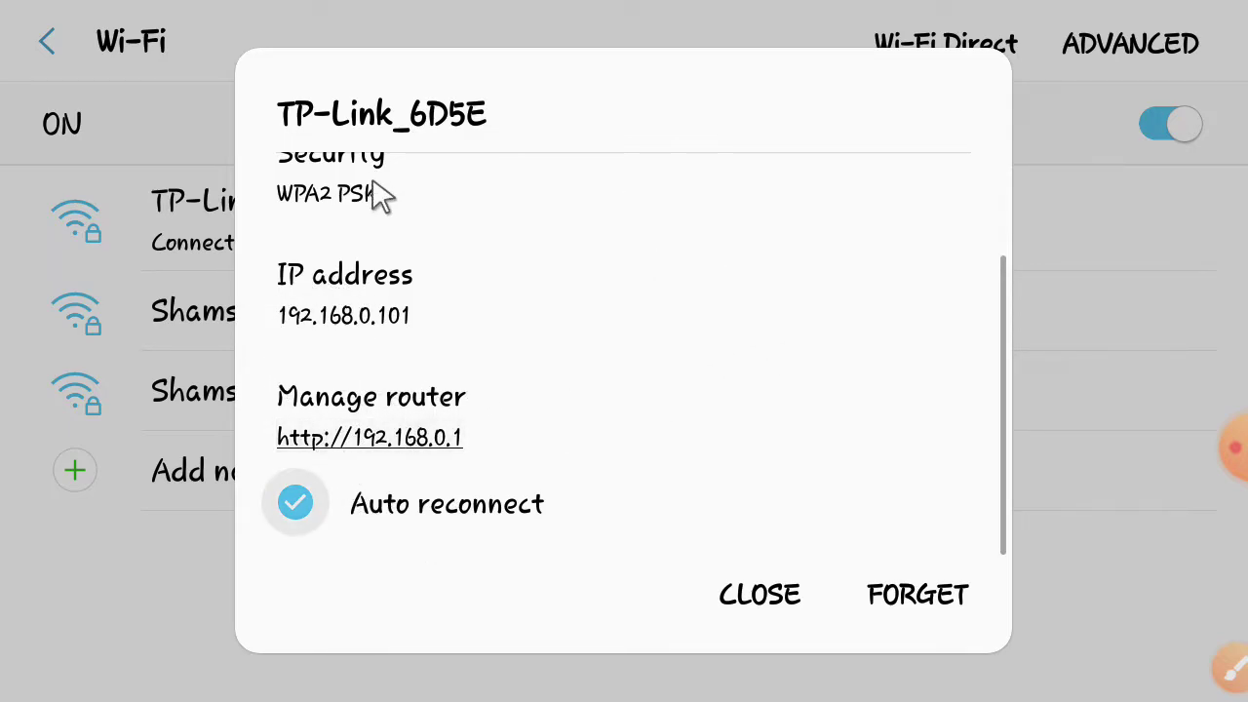
pyautogui.click(364, 441)
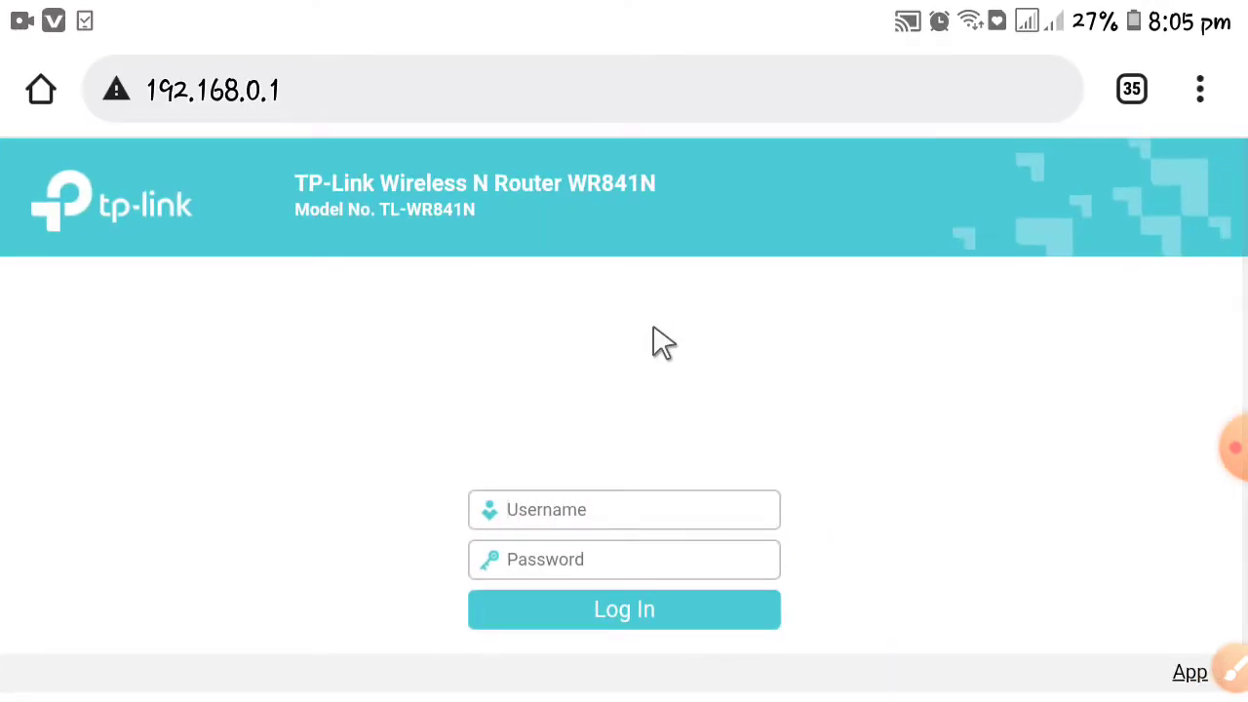
# - Log in to the router with the saved admin account, filling in its stored username and password
pyautogui.click(552, 513)
pyautogui.scroll(-3, 596, 477)
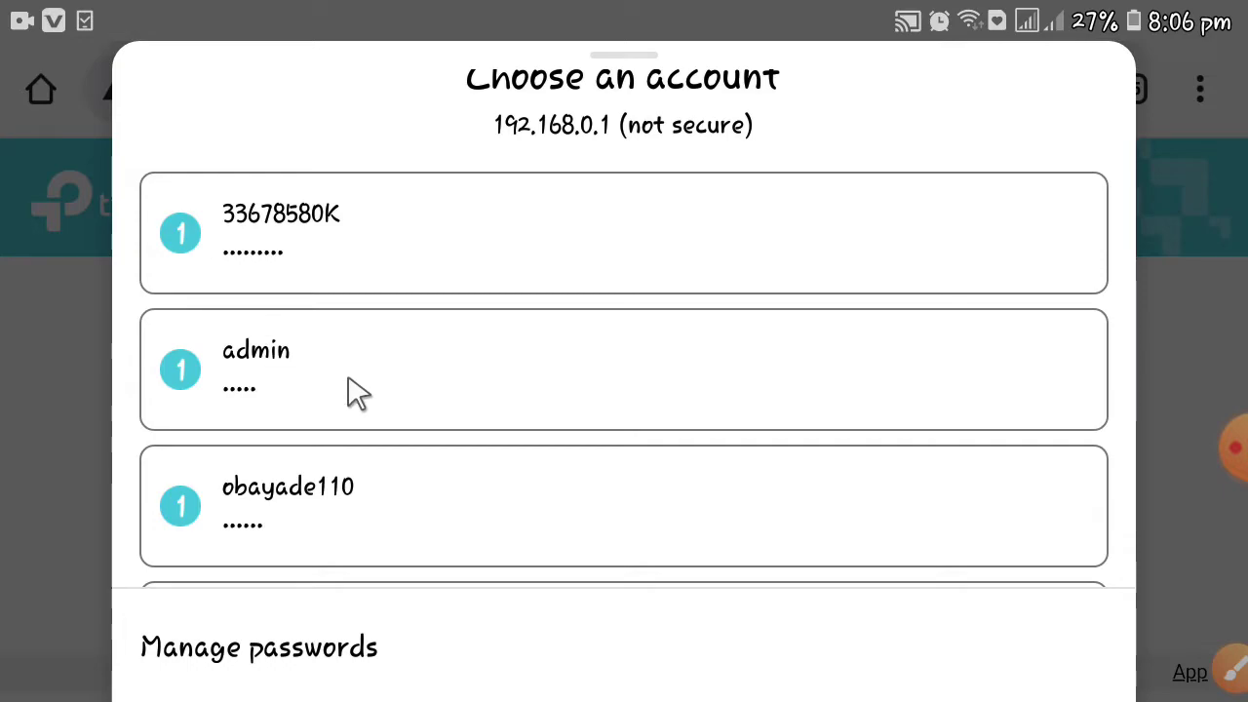
pyautogui.click(679, 387)
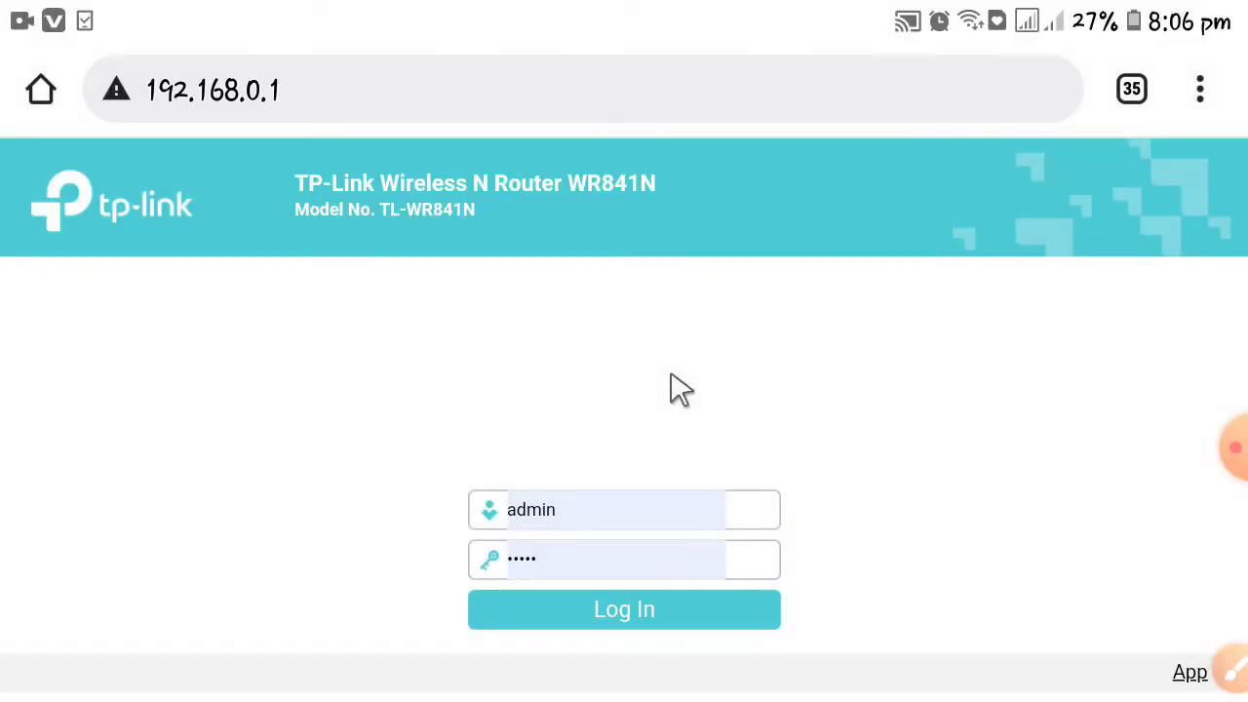
pyautogui.click(620, 612)
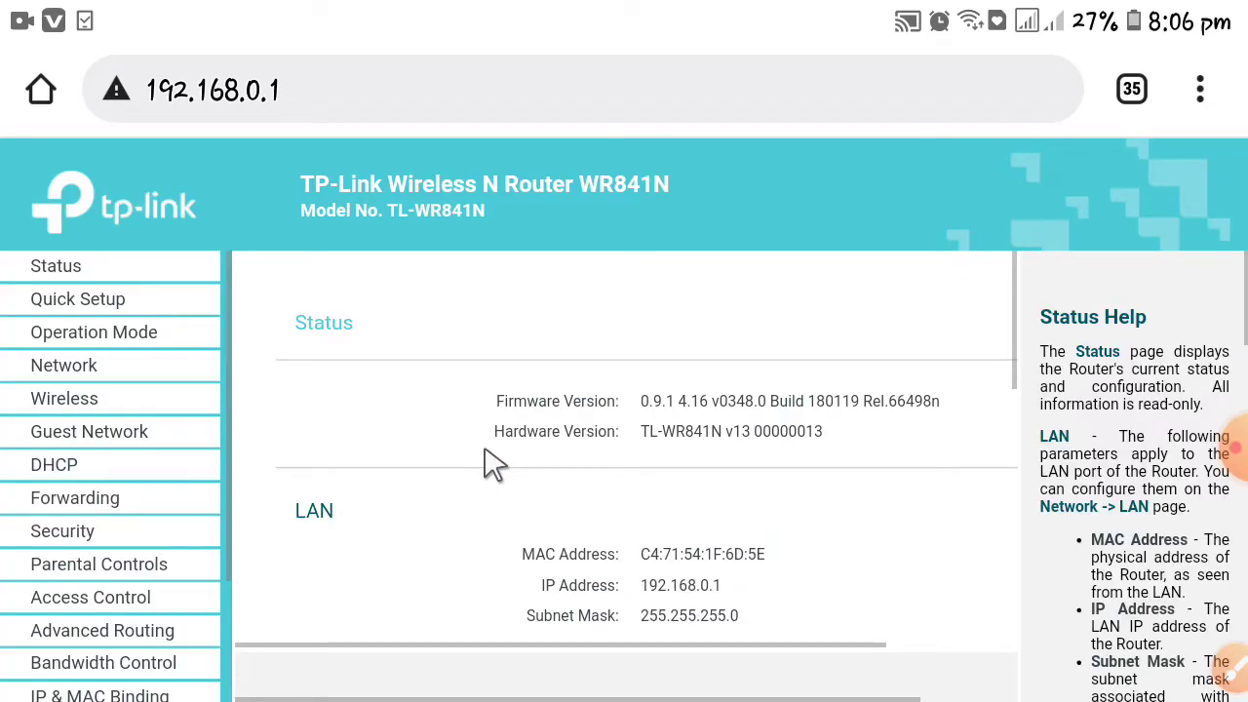
# - Look through the router's status and settings categories and open the Wireless MAC Filtering page
pyautogui.scroll(-2, 542, 341)
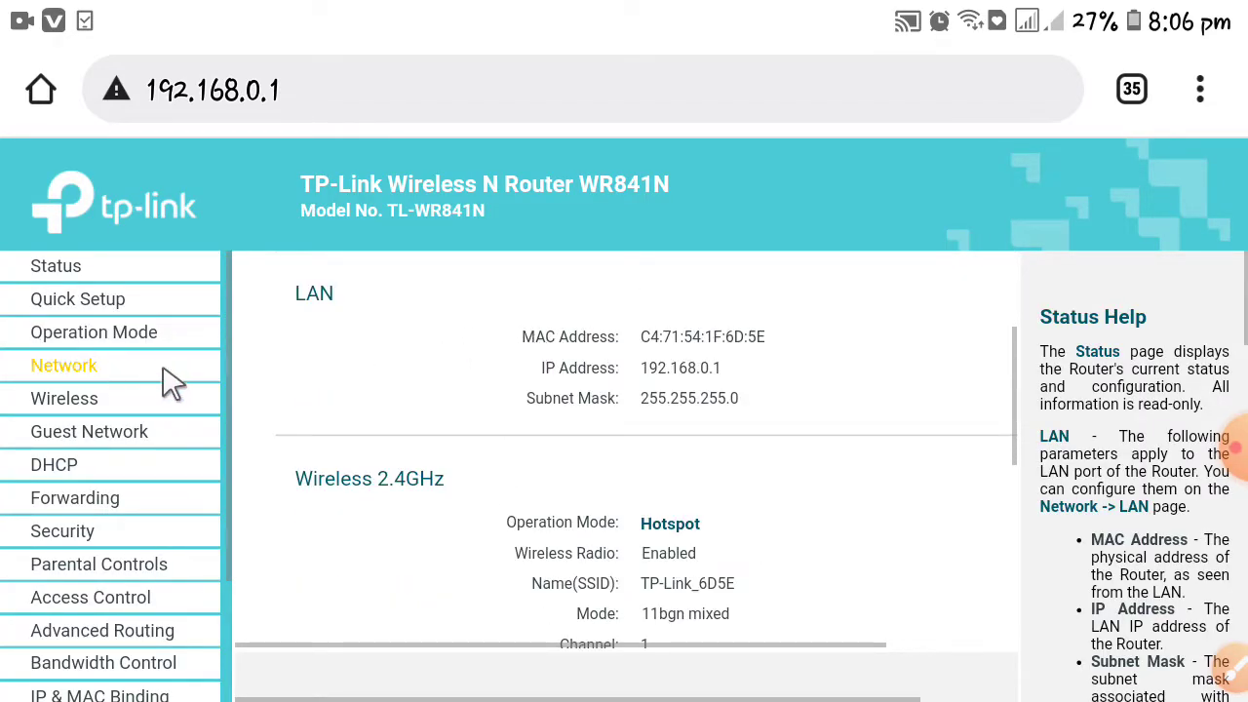
pyautogui.scroll(-3, 135, 409)
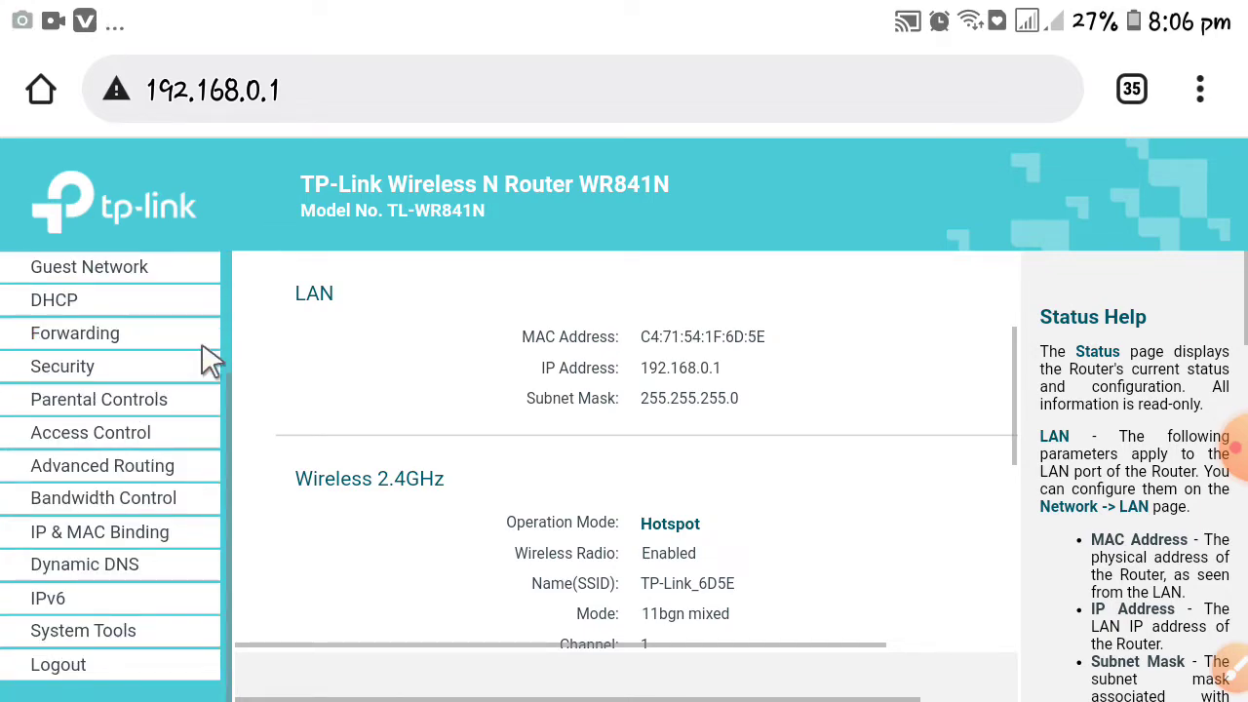
pyautogui.scroll(3, 171, 353)
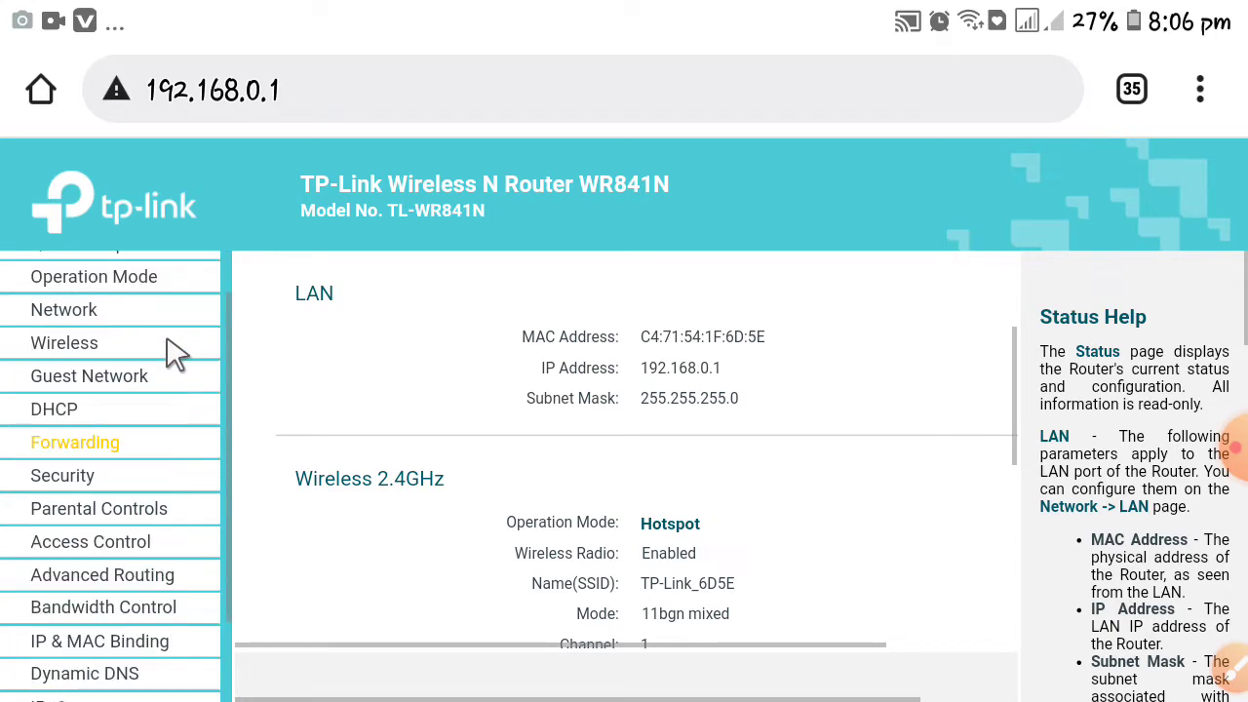
pyautogui.scroll(-3, 166, 353)
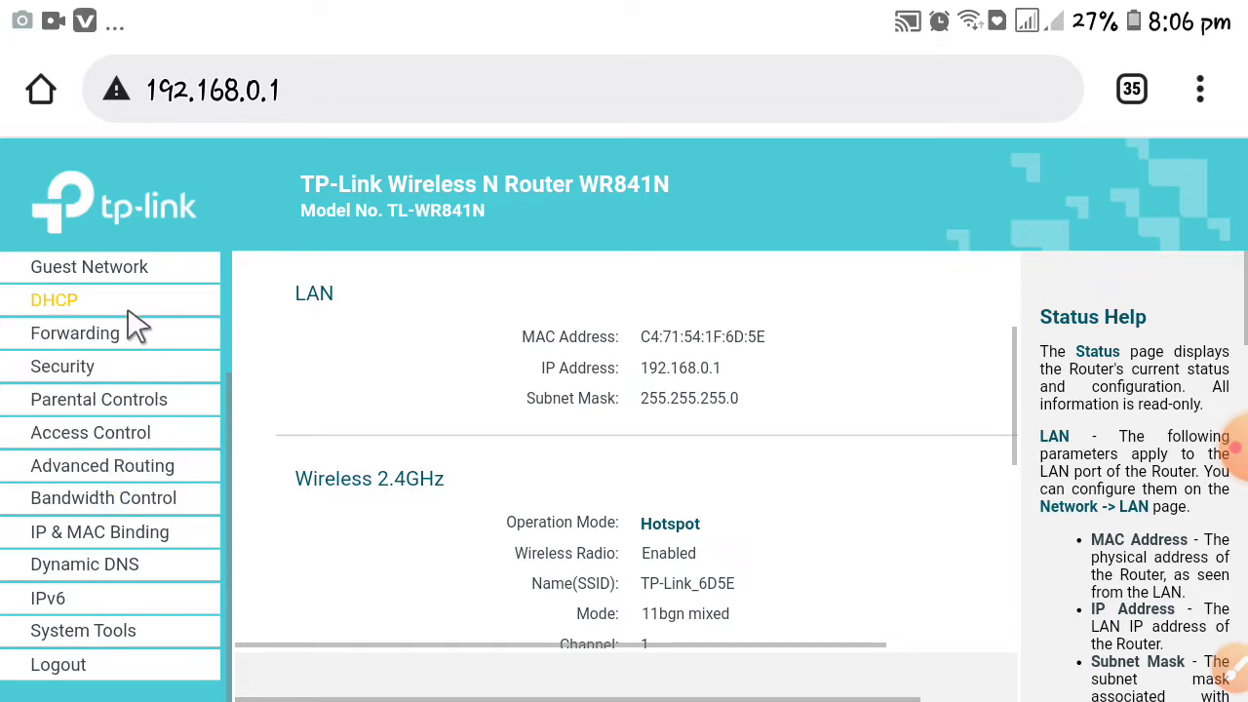
pyautogui.scroll(3, 128, 321)
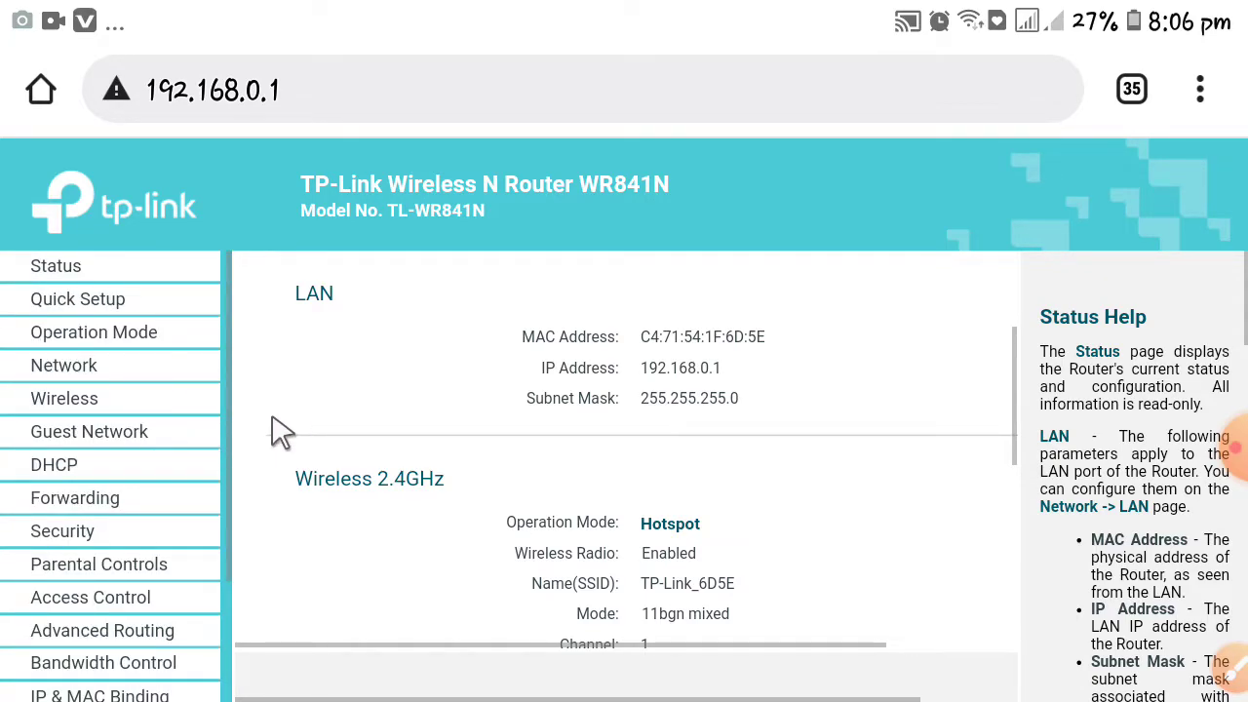
pyautogui.click(167, 399)
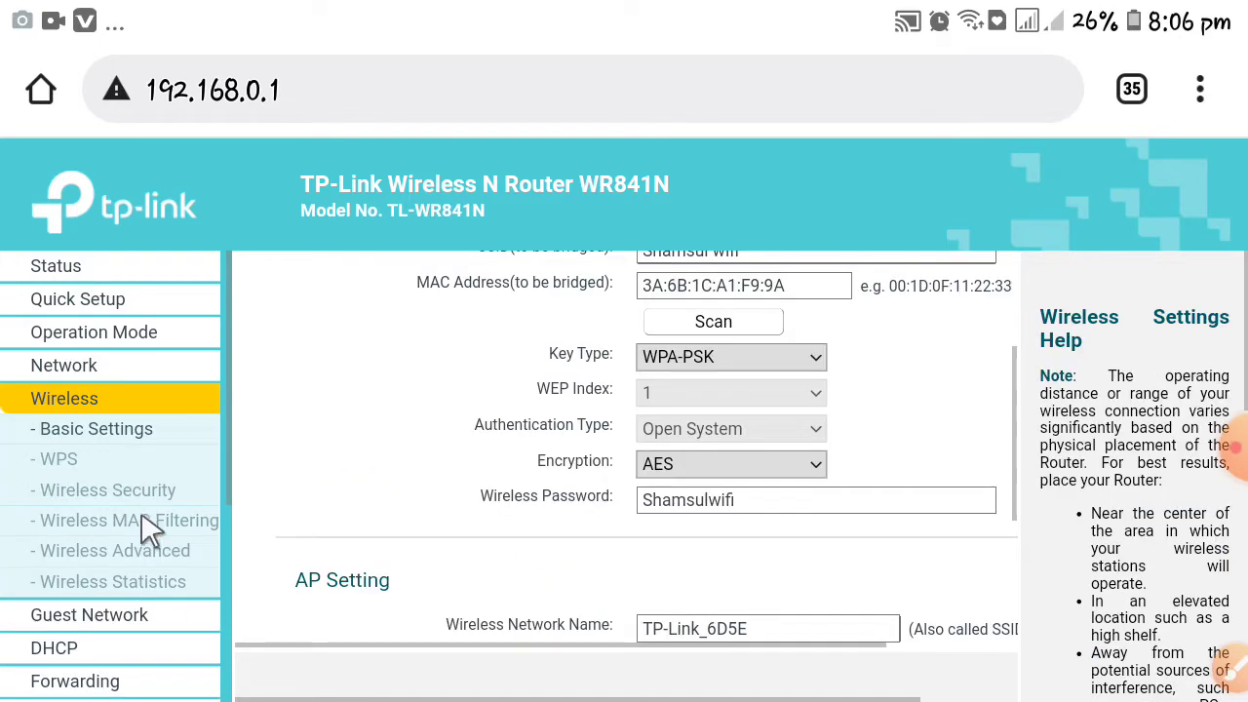
pyautogui.click(145, 526)
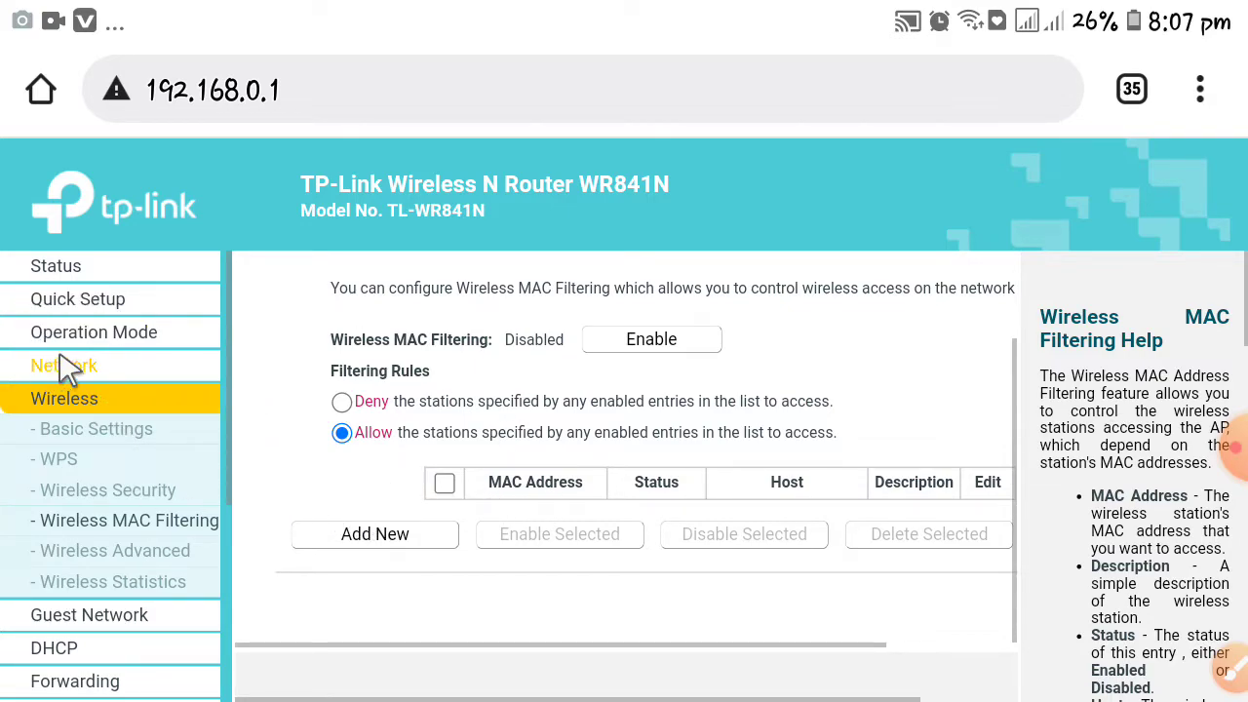
# - Open the router's DHCP clients list and examine the MAC address, assigned IP and lease time of the connected devices
pyautogui.scroll(-5, 76, 359)
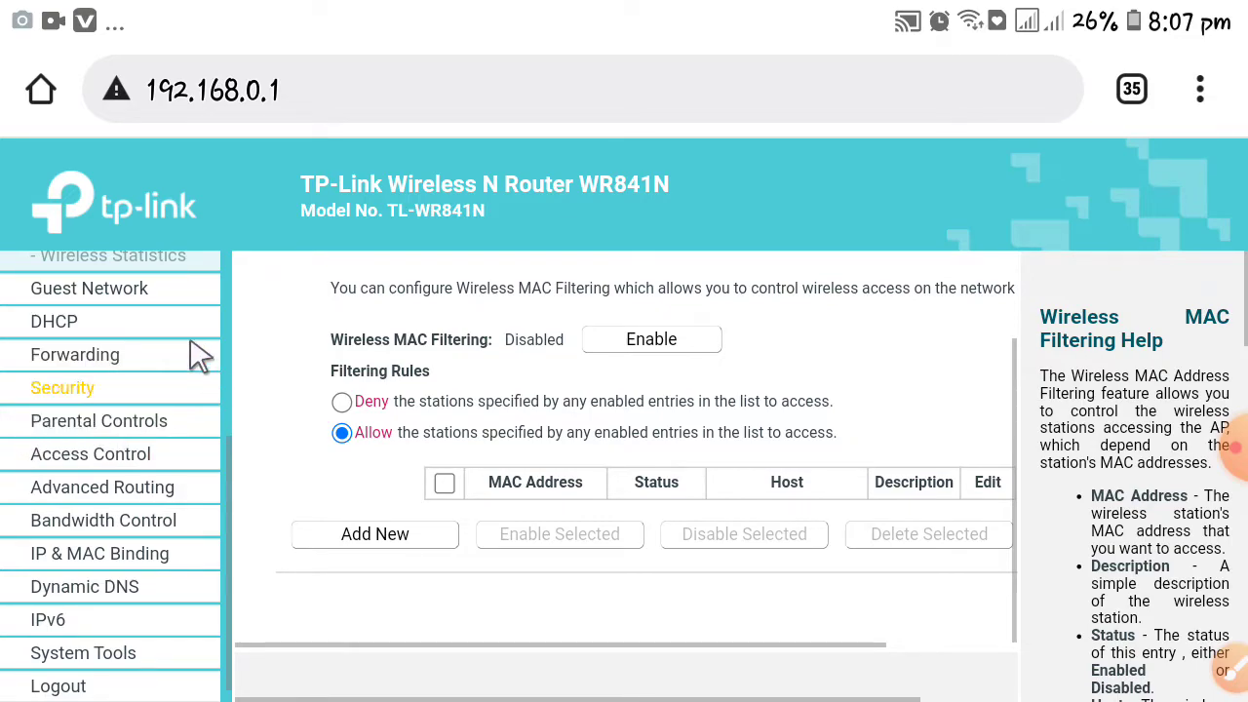
pyautogui.click(109, 326)
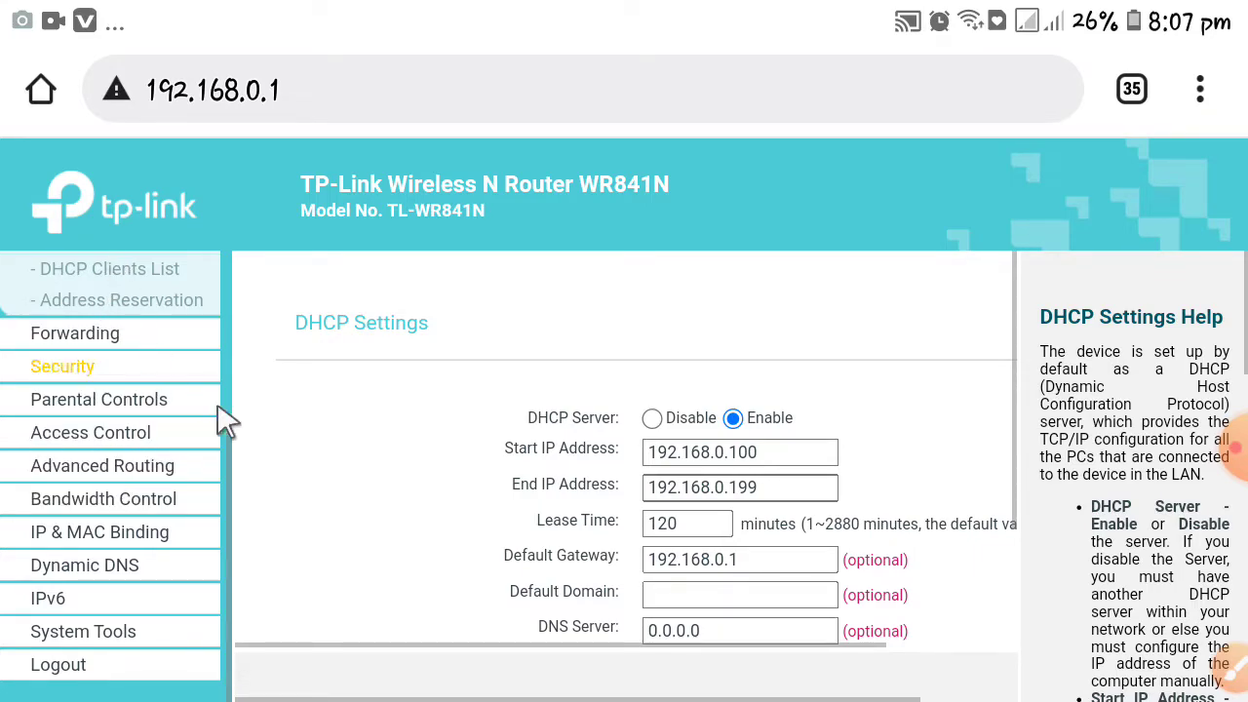
pyautogui.click(185, 395)
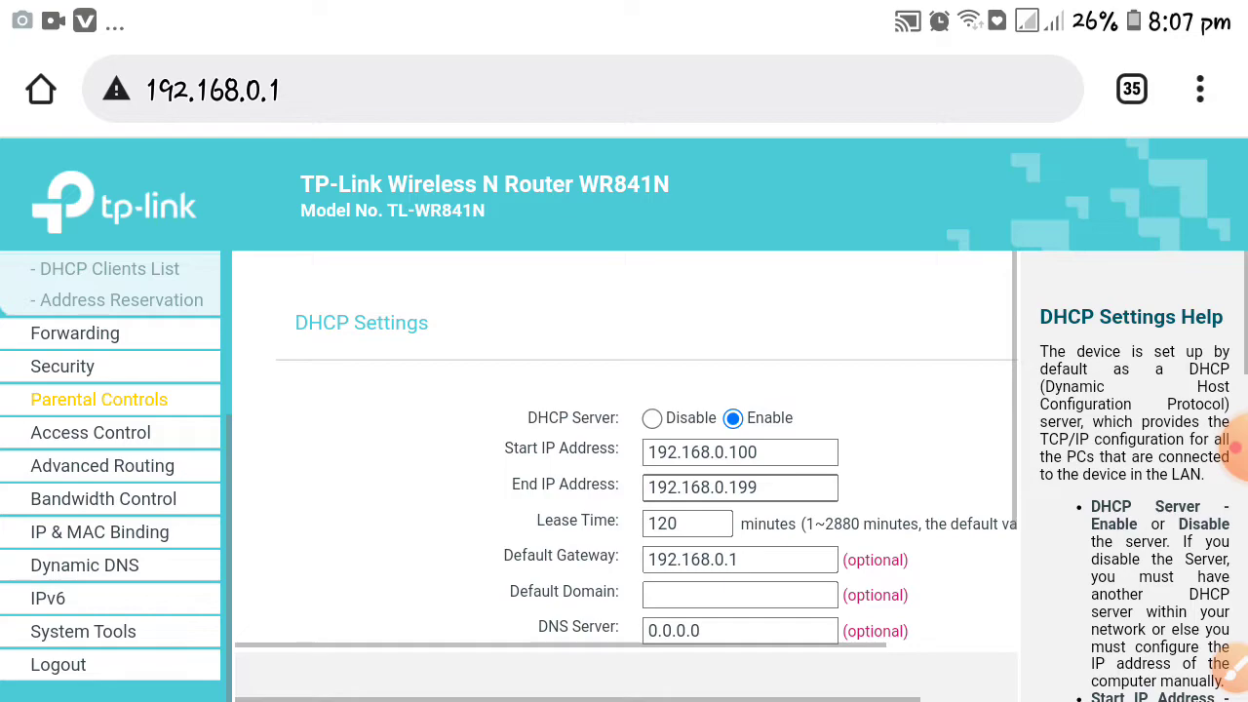
pyautogui.scroll(3, 110, 468)
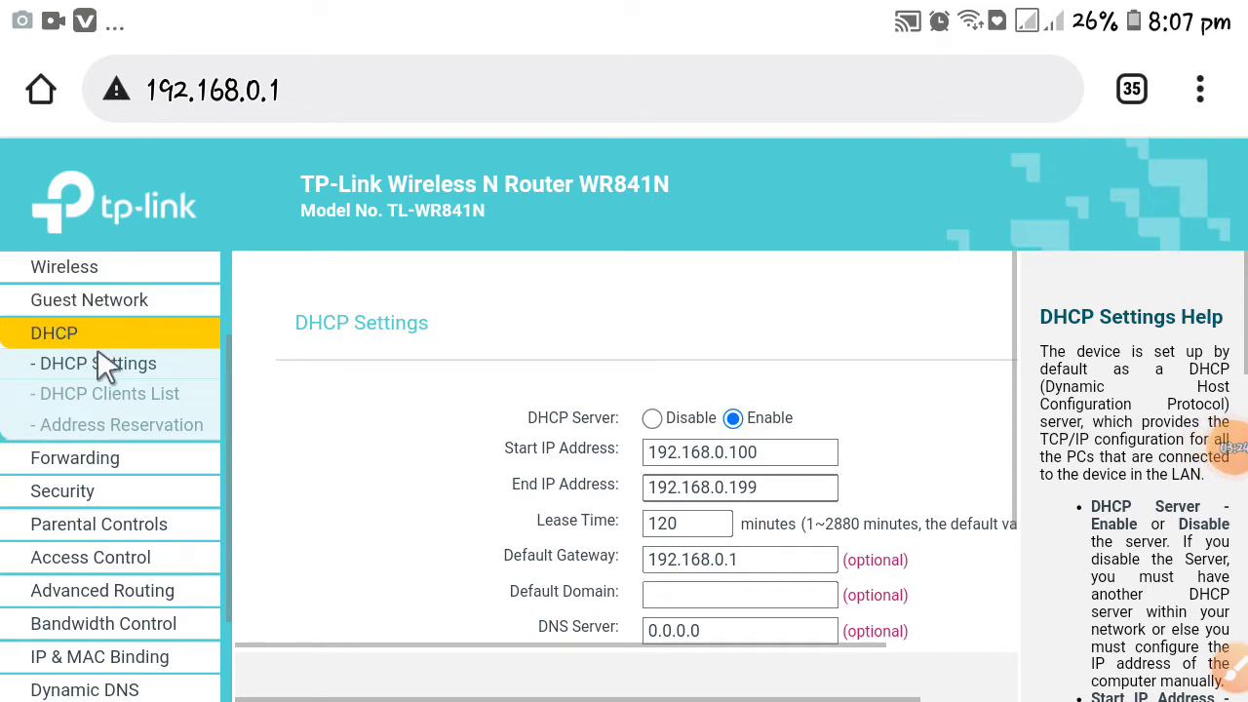
pyautogui.click(69, 393)
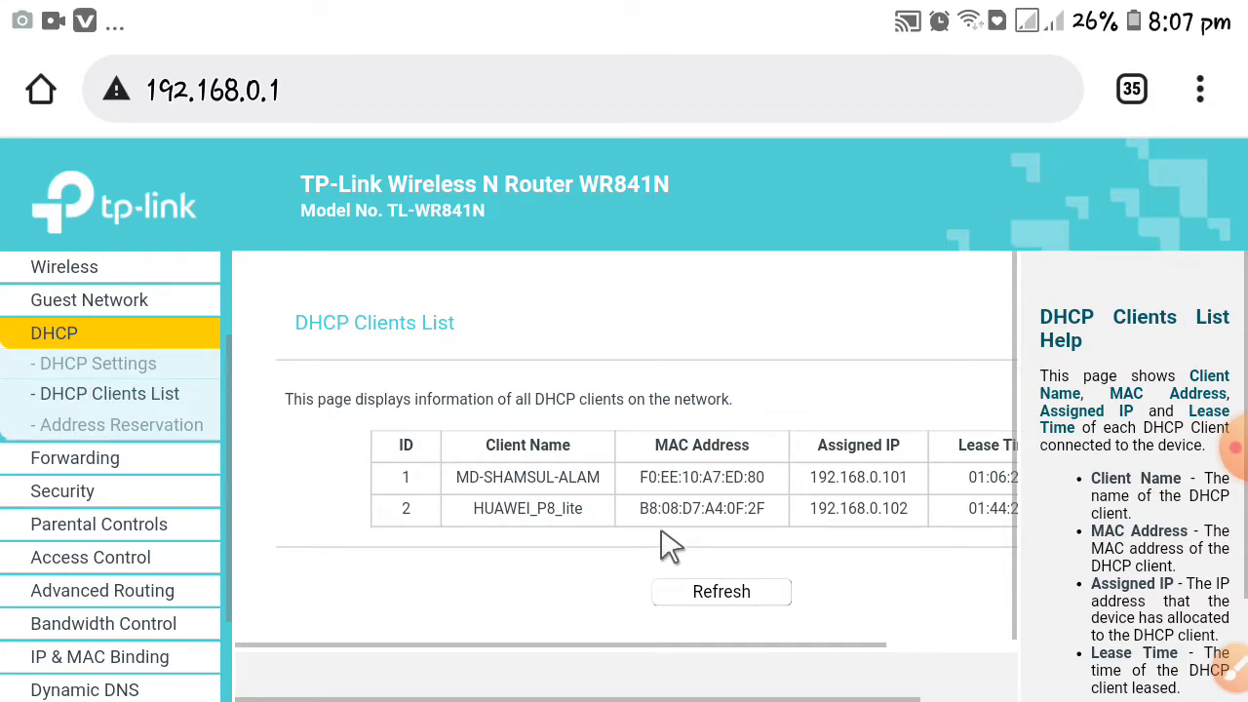
pyautogui.hscroll(2, 663, 531)
pyautogui.hscroll(-1, 710, 518)
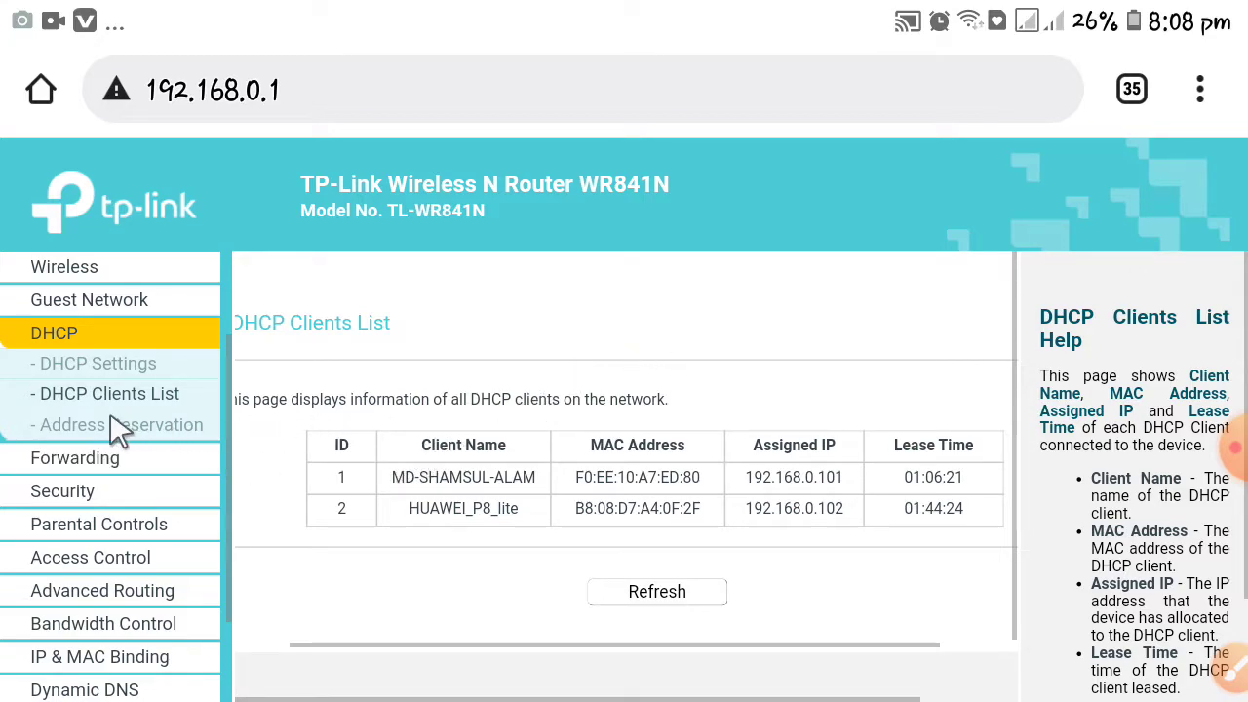
pyautogui.scroll(3, 106, 423)
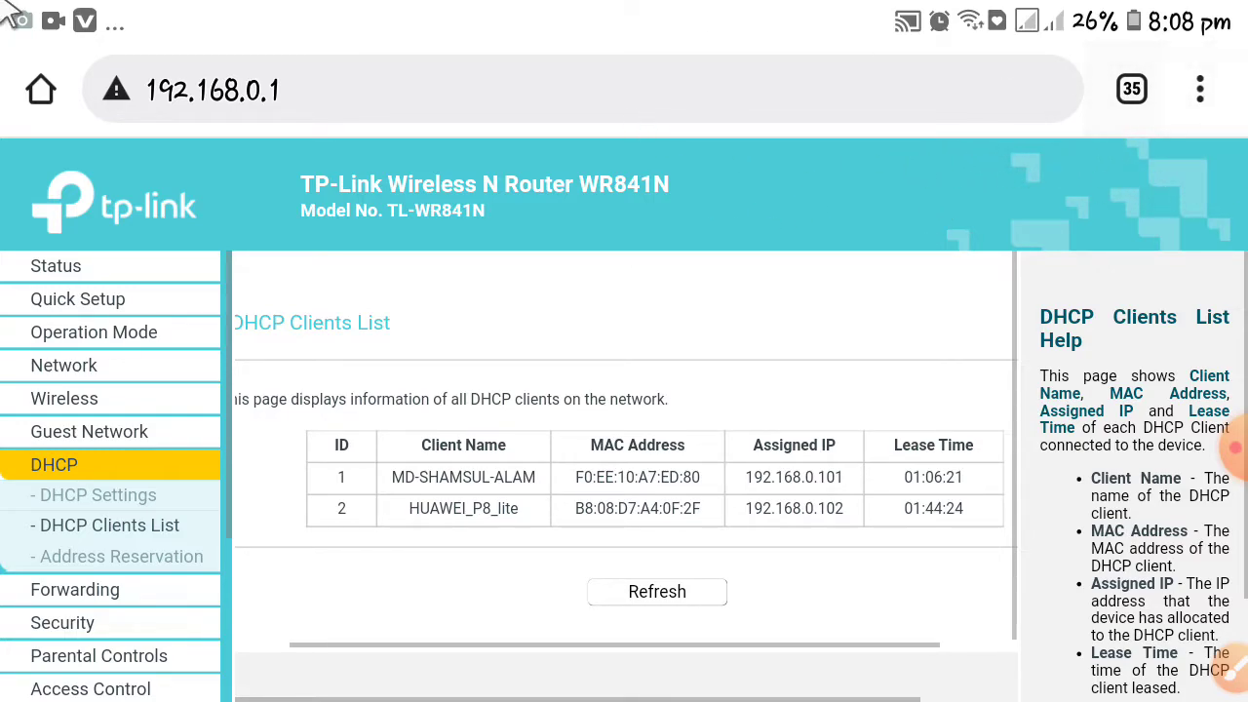
# - Switch to the phone's Wi-Fi settings and check the details of the connected TP-Link_6D5E network
pyautogui.moveTo(137, 5); pyautogui.dragTo(154, 520)
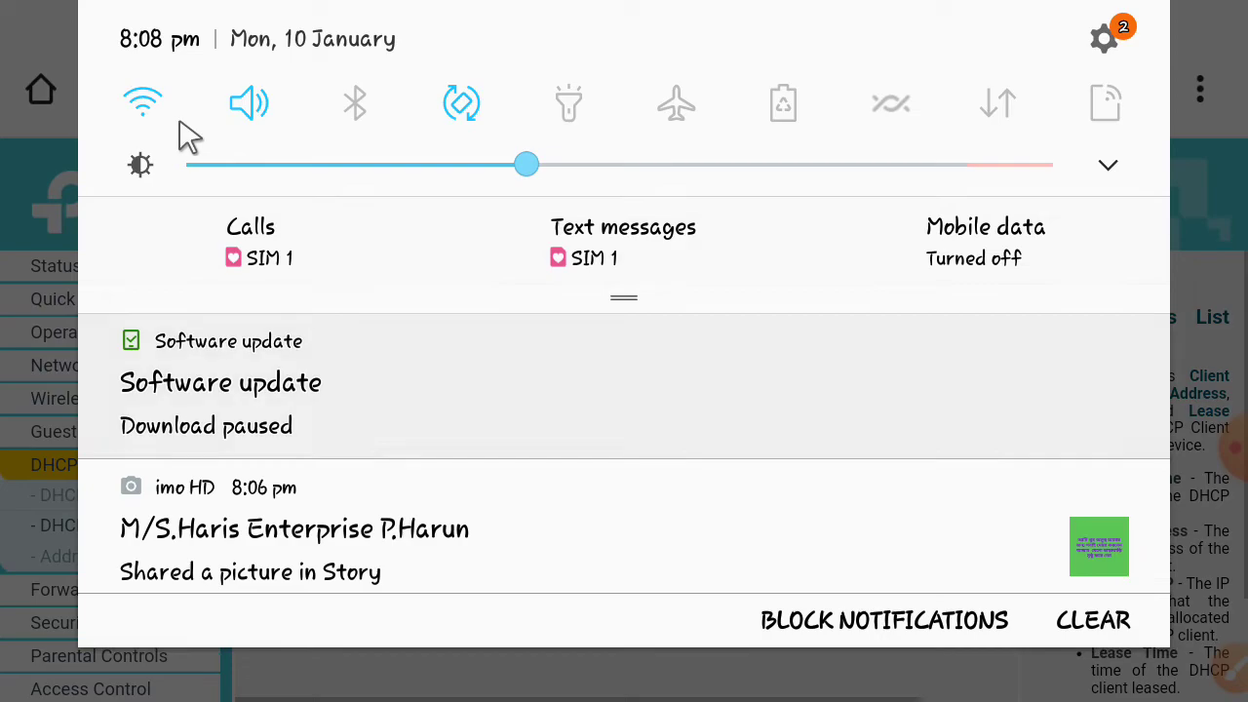
pyautogui.click(121, 99)
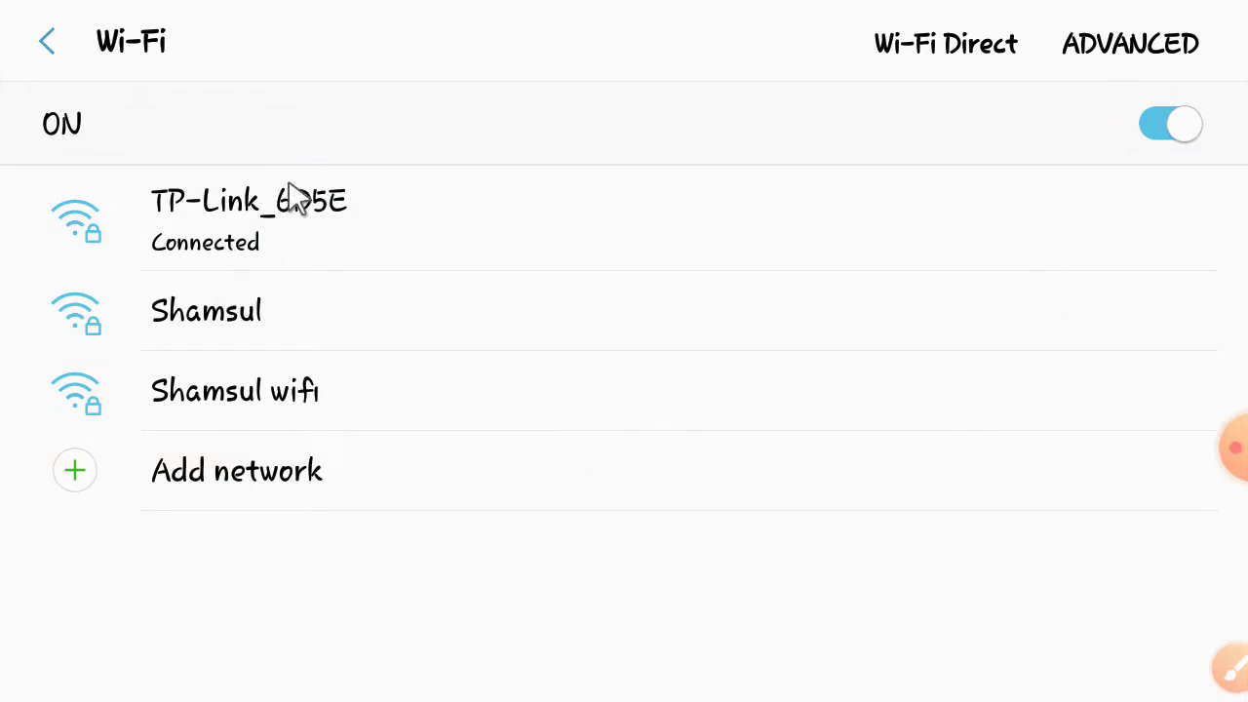
pyautogui.click(304, 215)
pyautogui.moveTo(301, 510); pyautogui.dragTo(362, 404)
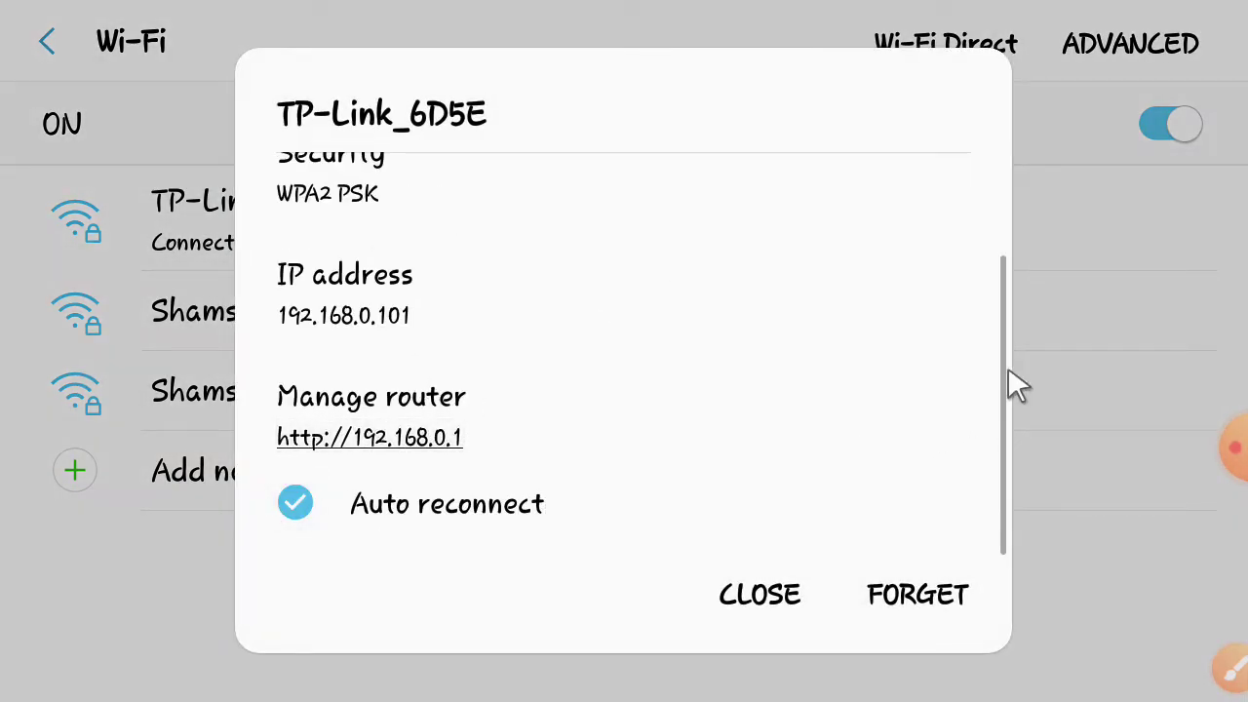
pyautogui.click(1054, 343)
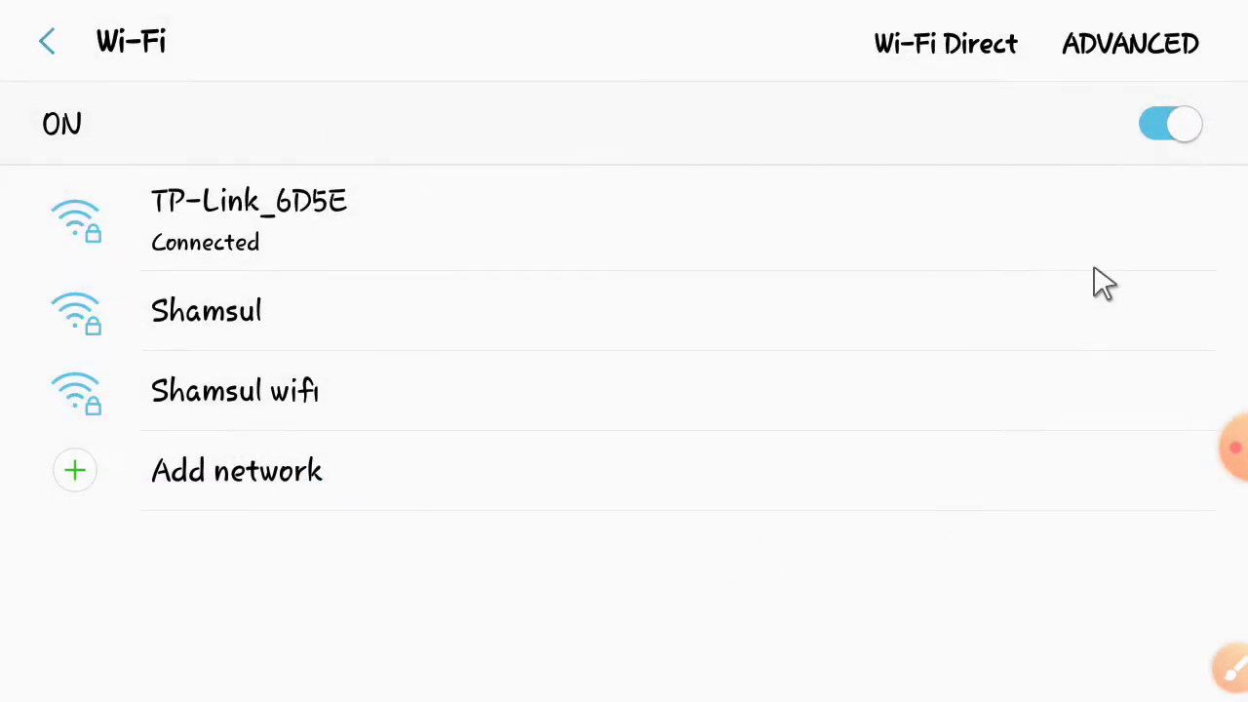
# - Check the phone's MAC address and IP address in the advanced Wi-Fi settings
pyautogui.click(1136, 59)
pyautogui.scroll(-2, 429, 582)
pyautogui.scroll(-2, 429, 582)
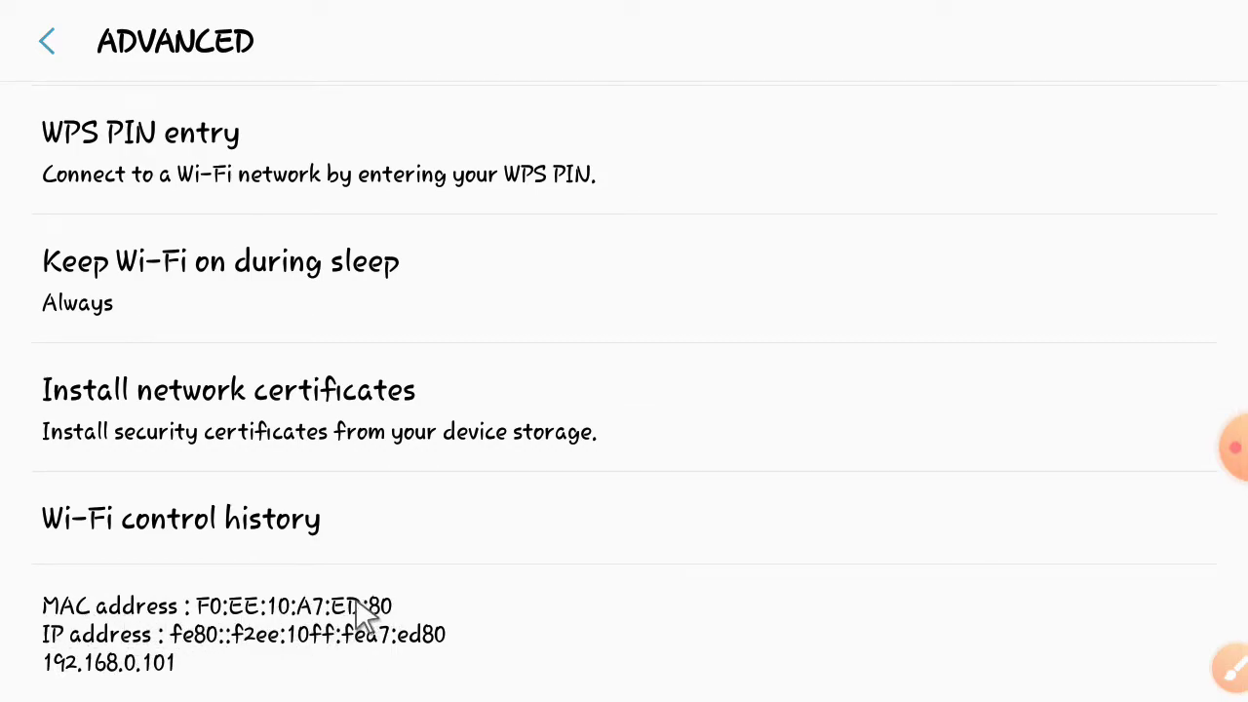
pyautogui.rightClick(783, 555)
# - Open the About phone page in the phone's main settings
pyautogui.moveTo(977, 17); pyautogui.dragTo(939, 255)
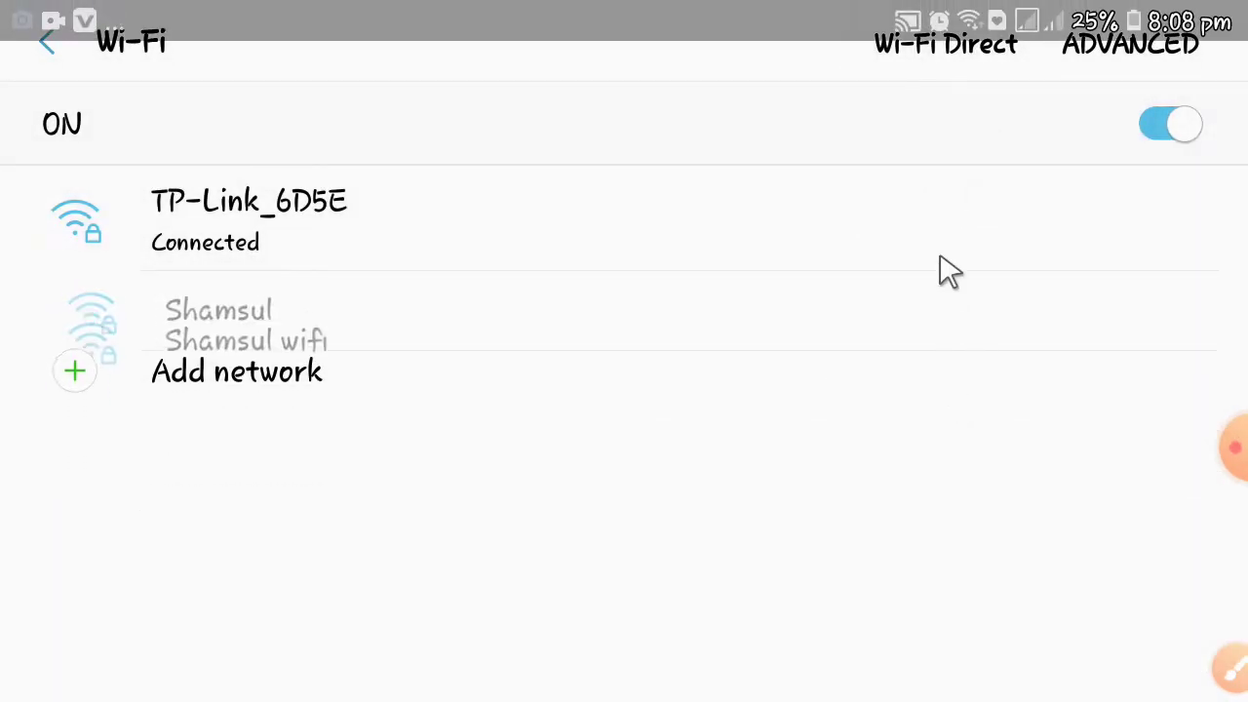
pyautogui.moveTo(816, 3); pyautogui.dragTo(788, 490)
pyautogui.click(1103, 29)
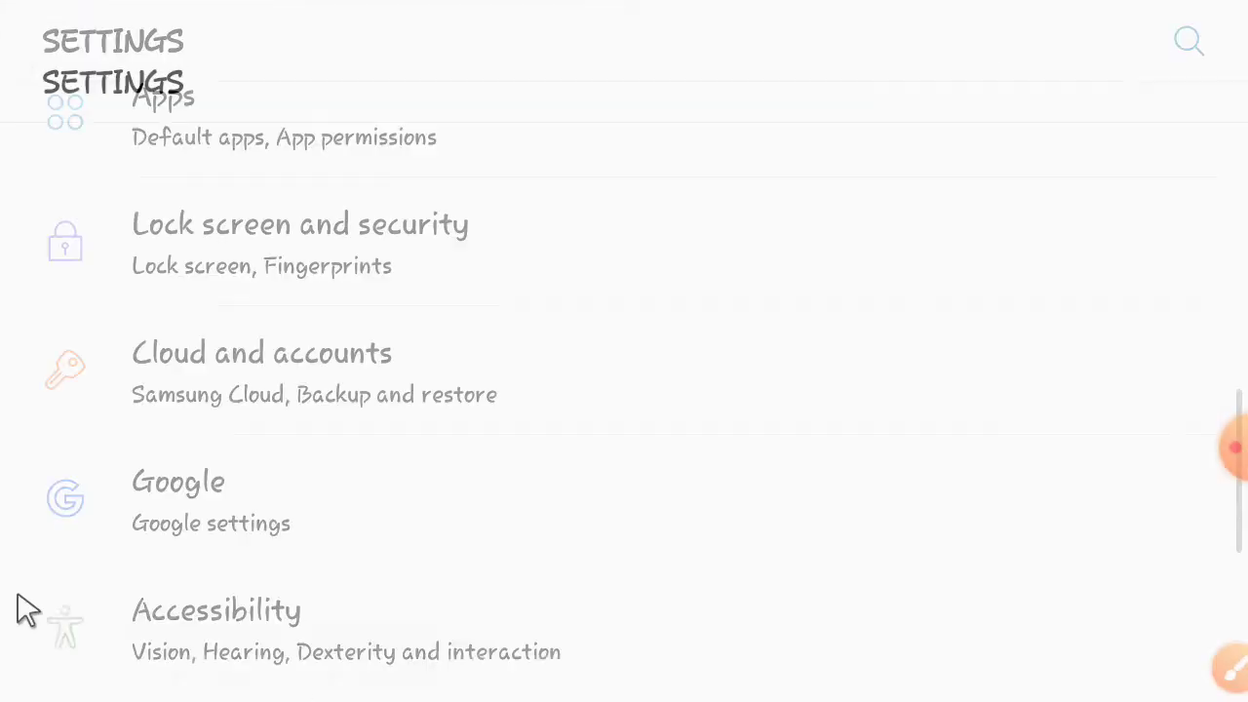
pyautogui.scroll(-5, 133, 552)
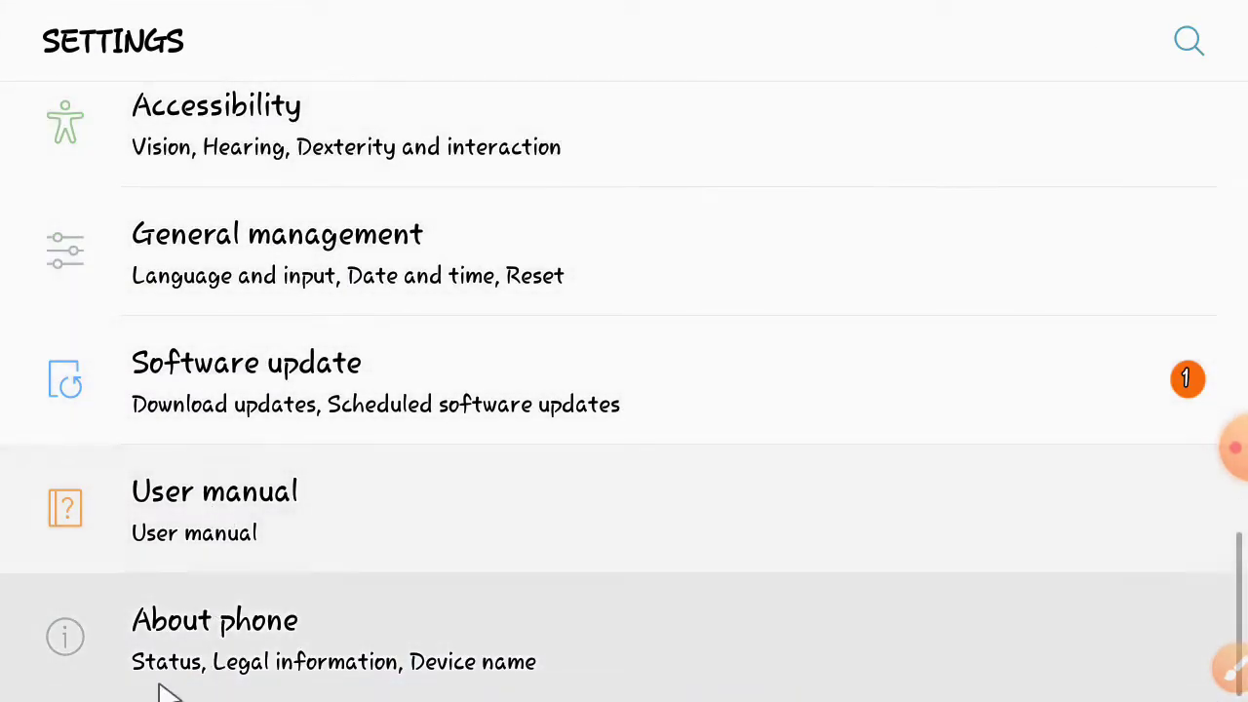
pyautogui.click(273, 645)
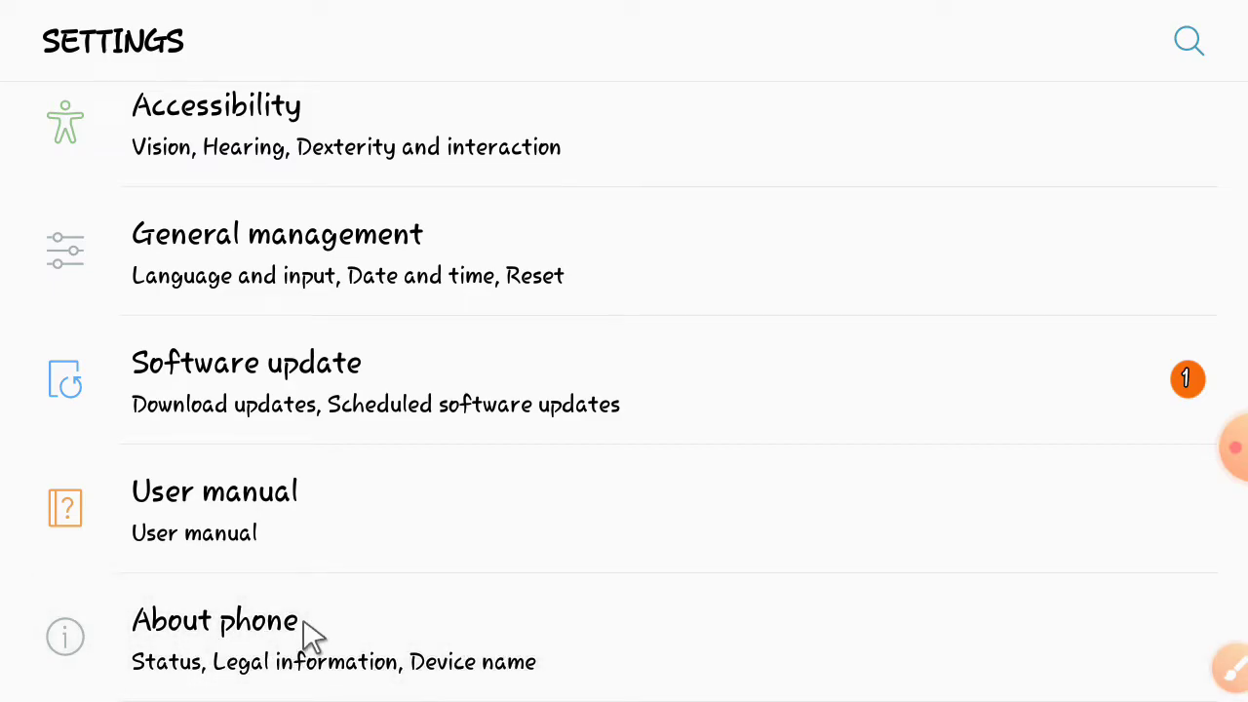
# - Look through the entries on the About phone page and return to the main settings list
pyautogui.scroll(-5, 244, 362)
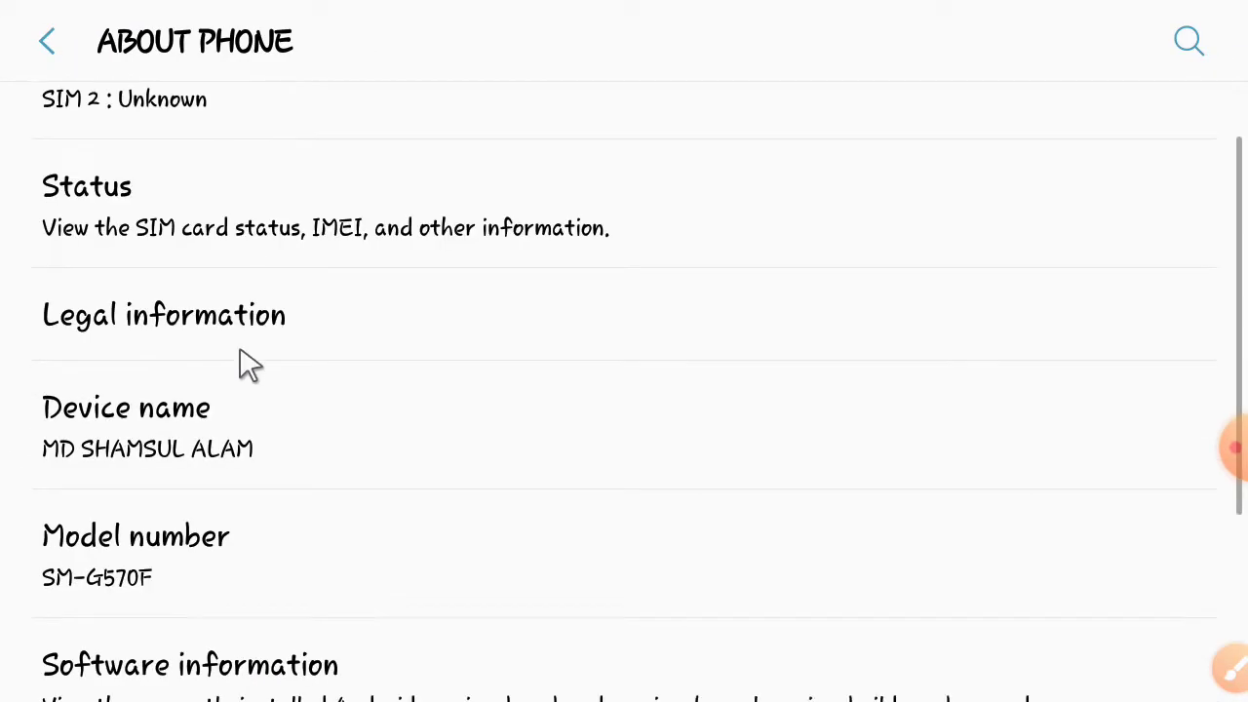
pyautogui.scroll(5, 244, 377)
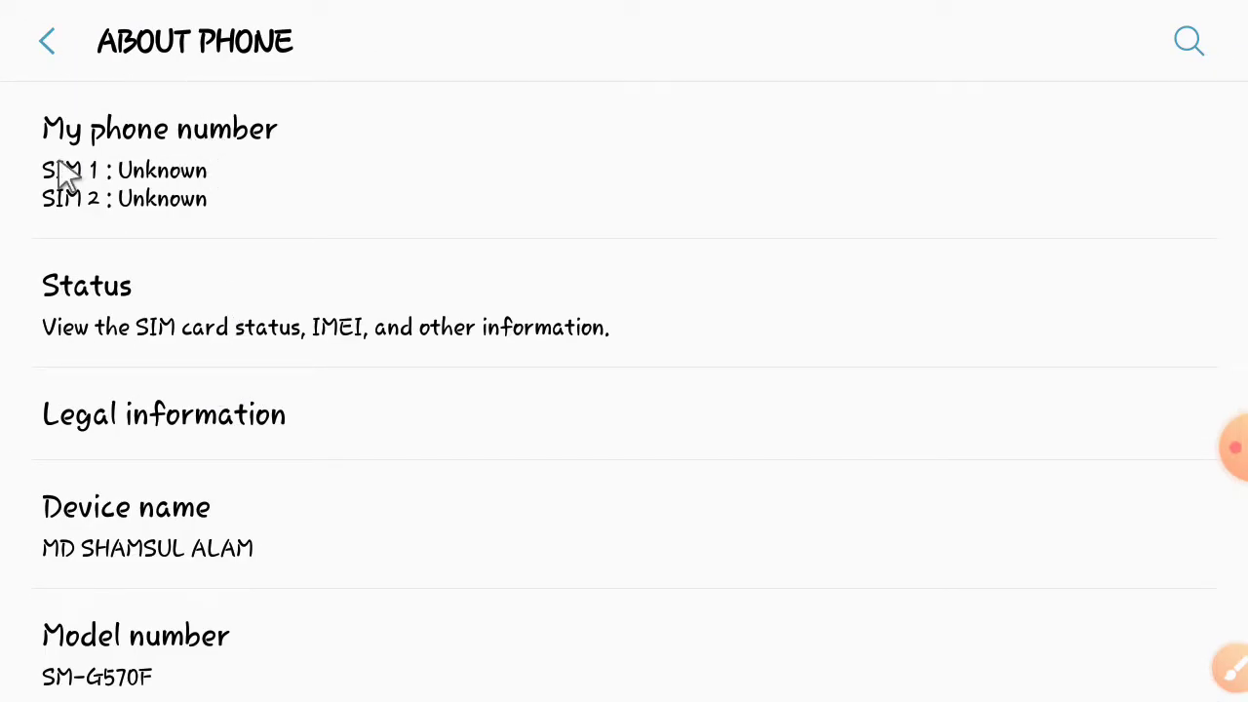
pyautogui.click(180, 136)
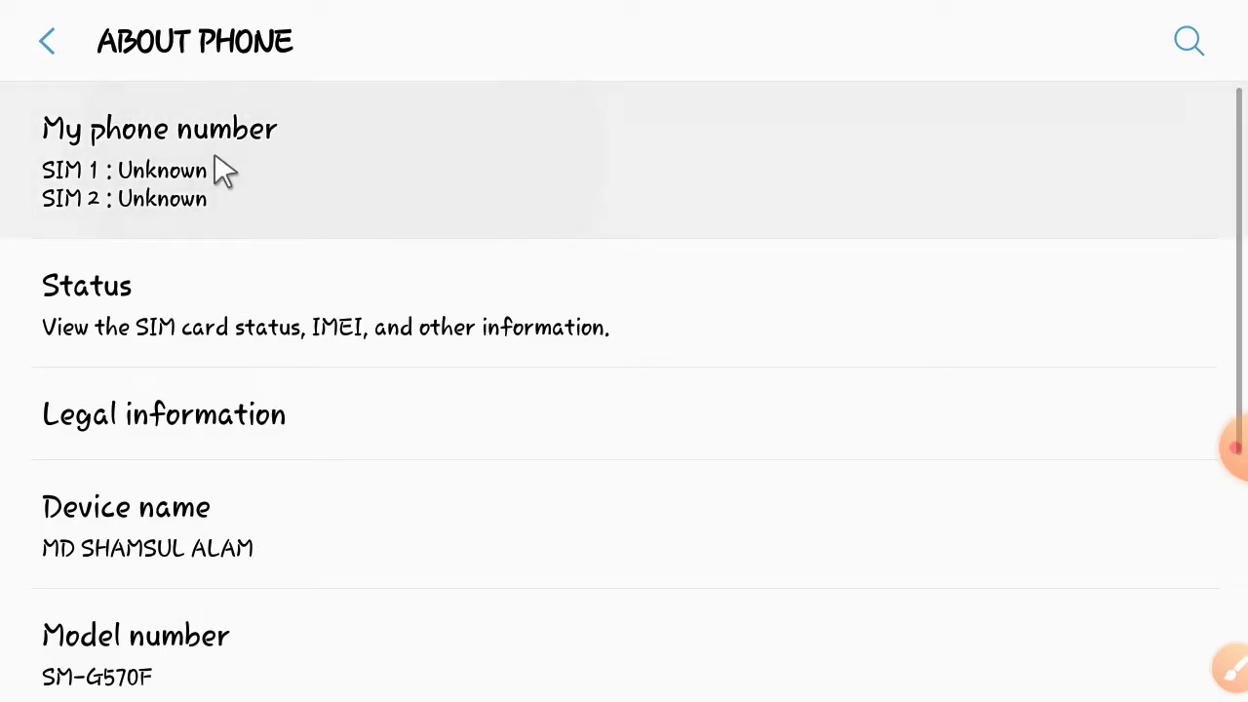
pyautogui.scroll(-5, 221, 166)
pyautogui.scroll(5, 221, 573)
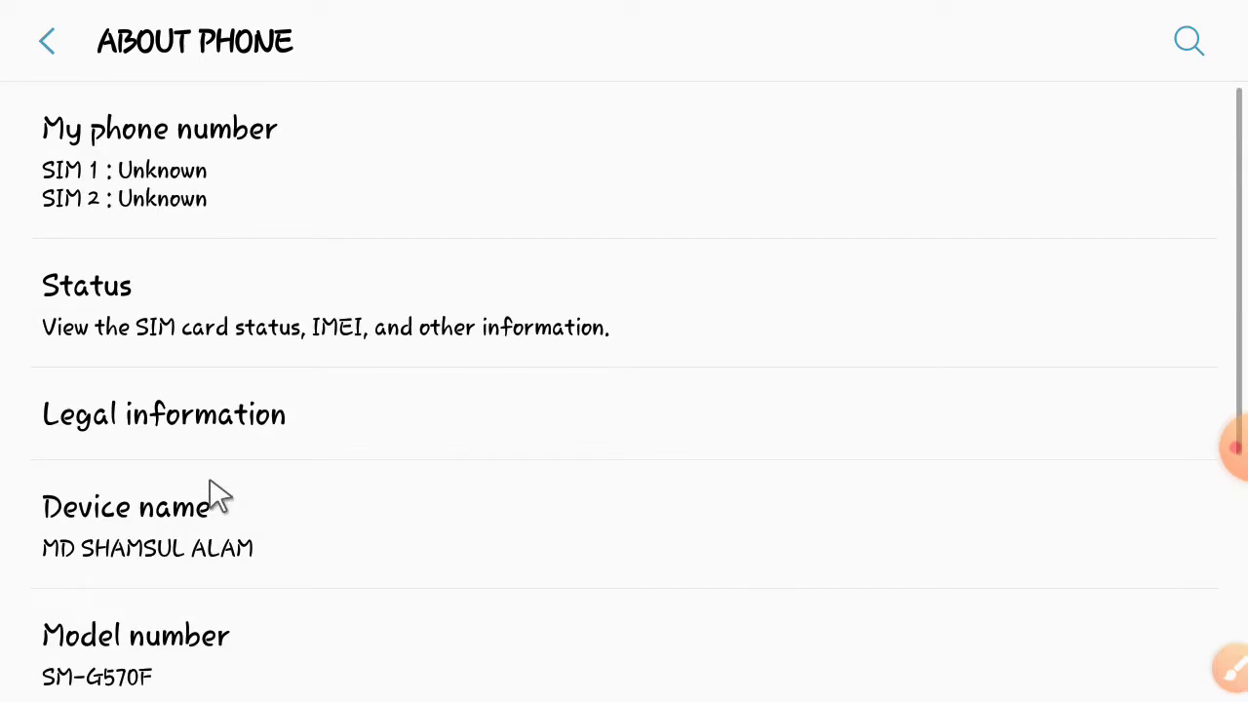
pyautogui.rightClick(295, 412)
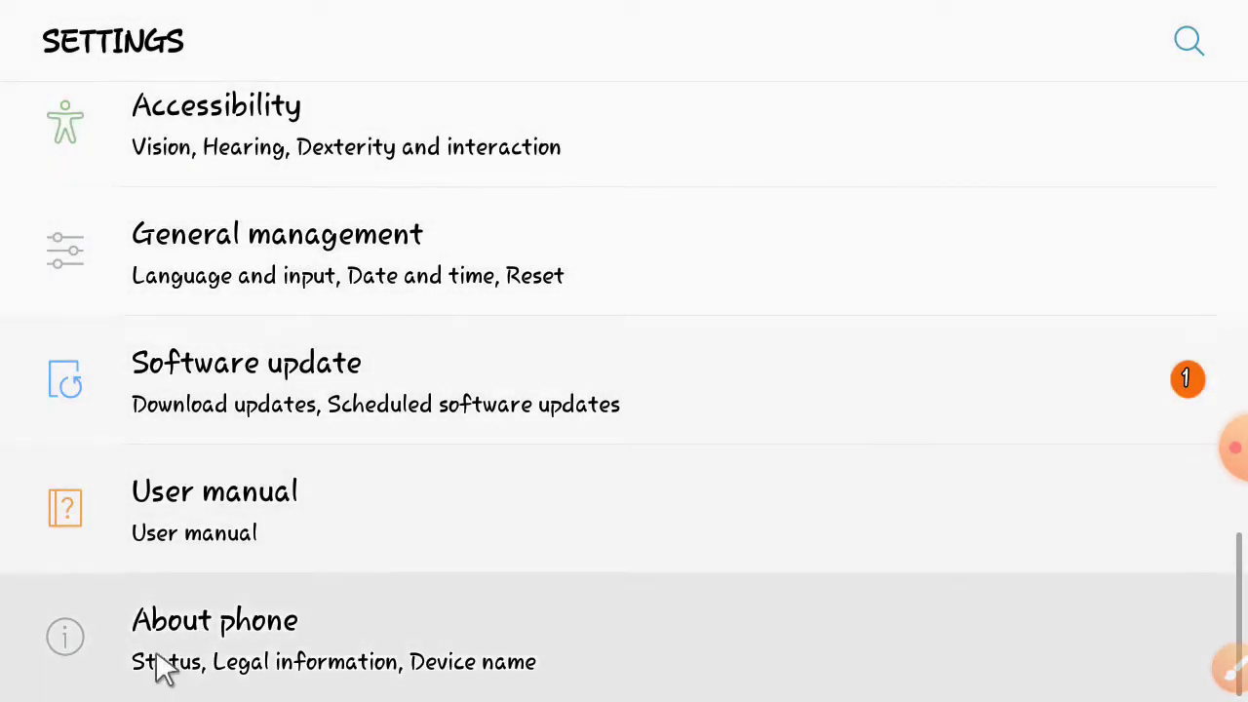
# - Open the phone's Status page under About phone and copy the Wi-Fi MAC address to the clipboard
pyautogui.click(172, 609)
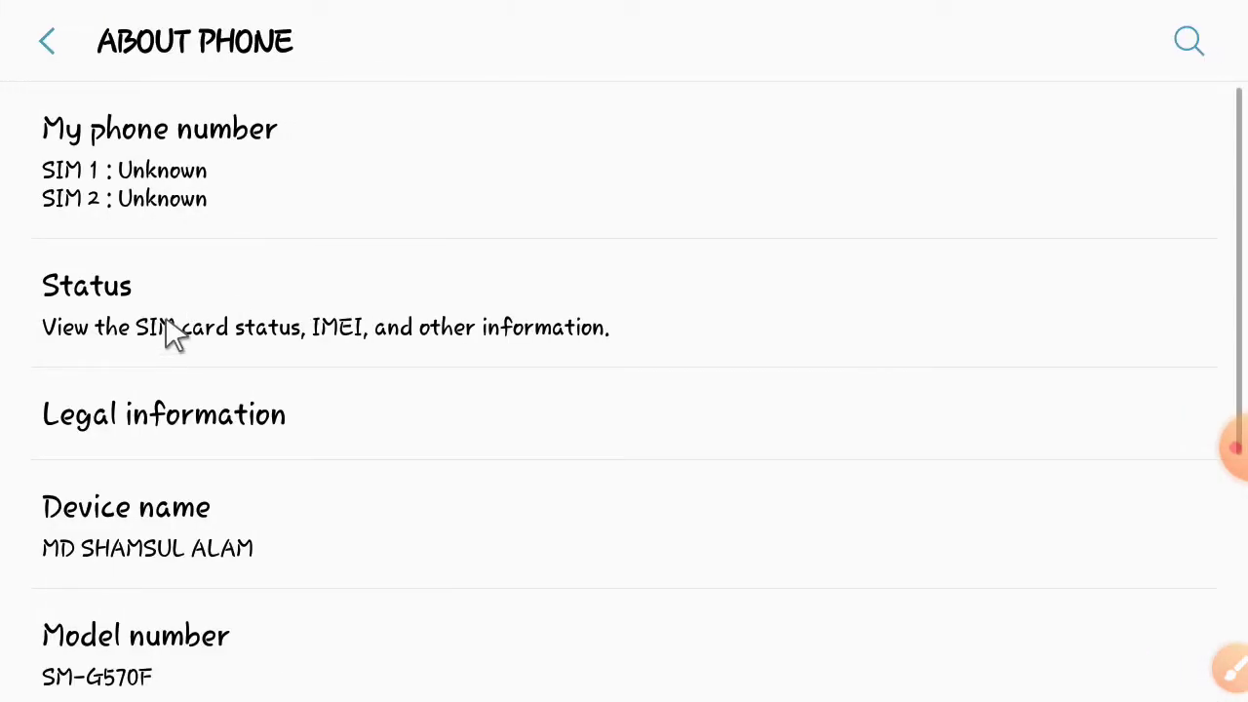
pyautogui.click(173, 331)
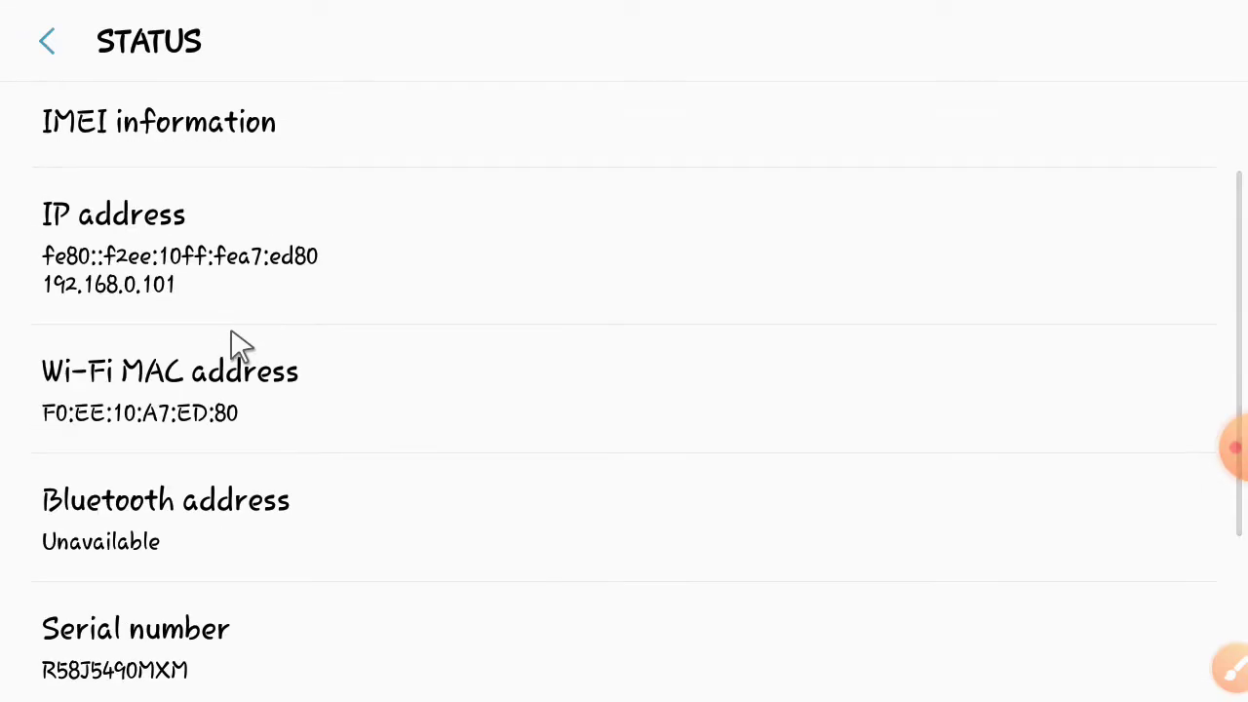
pyautogui.scroll(2, 201, 315)
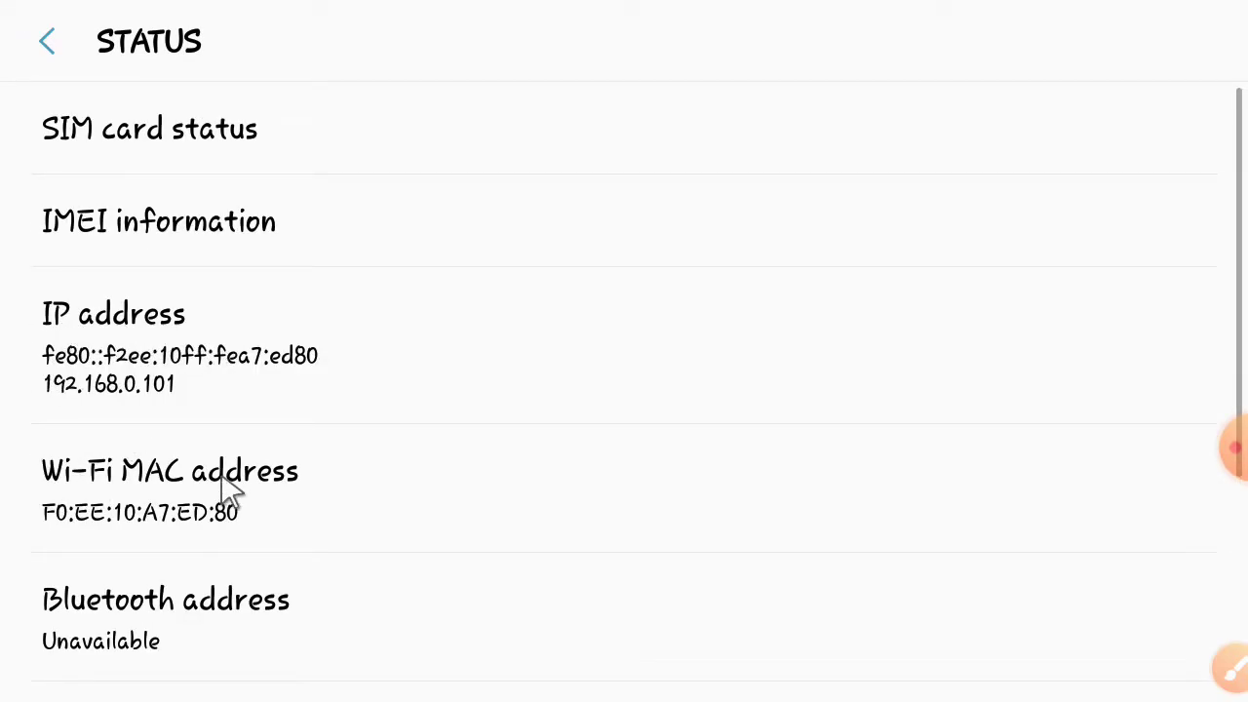
pyautogui.click(109, 519)
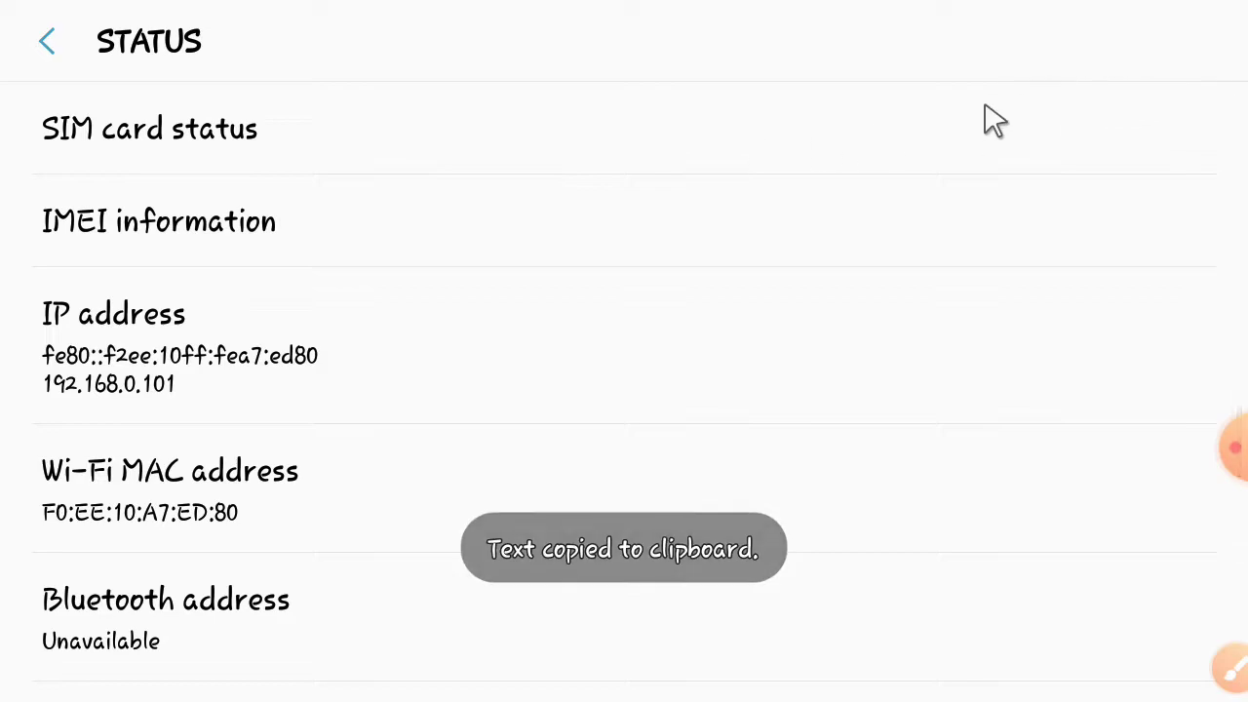
# - Open the connected TP-Link_6D5E network's details in Wi-Fi settings and switch to the router's admin page at 192.168.0.1 in the browser
pyautogui.moveTo(64, 2)
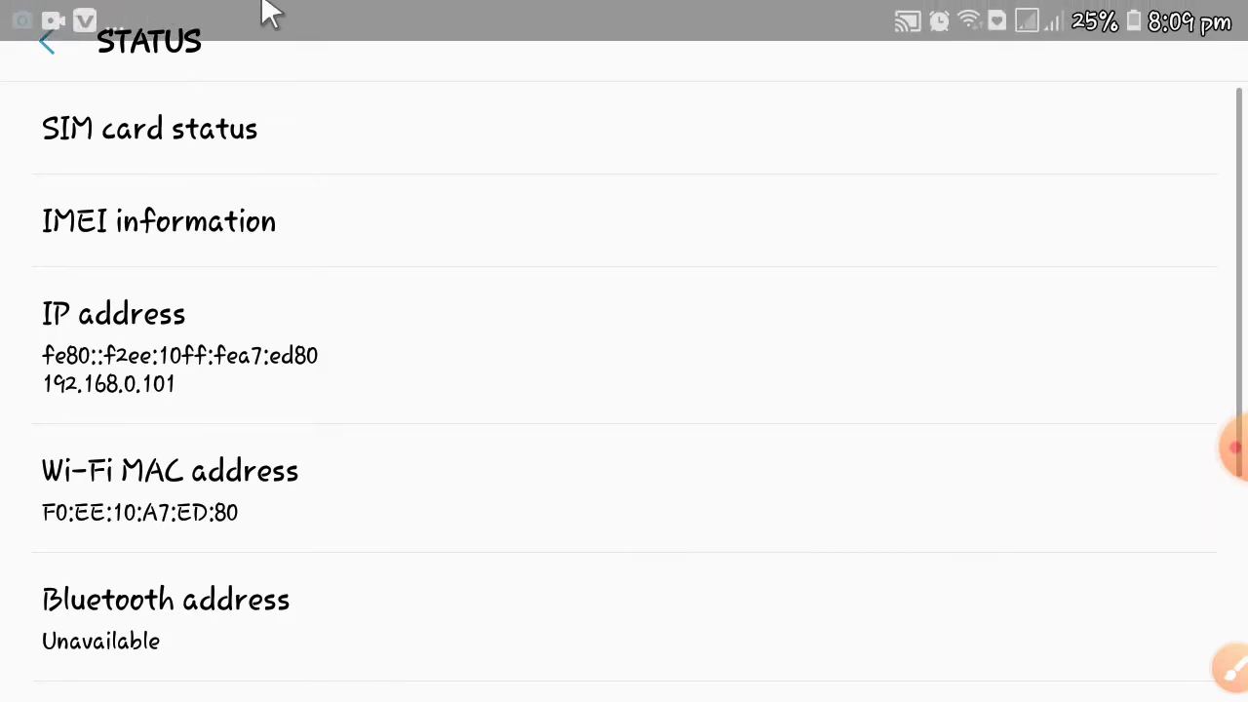
pyautogui.moveTo(264, 6); pyautogui.dragTo(250, 218)
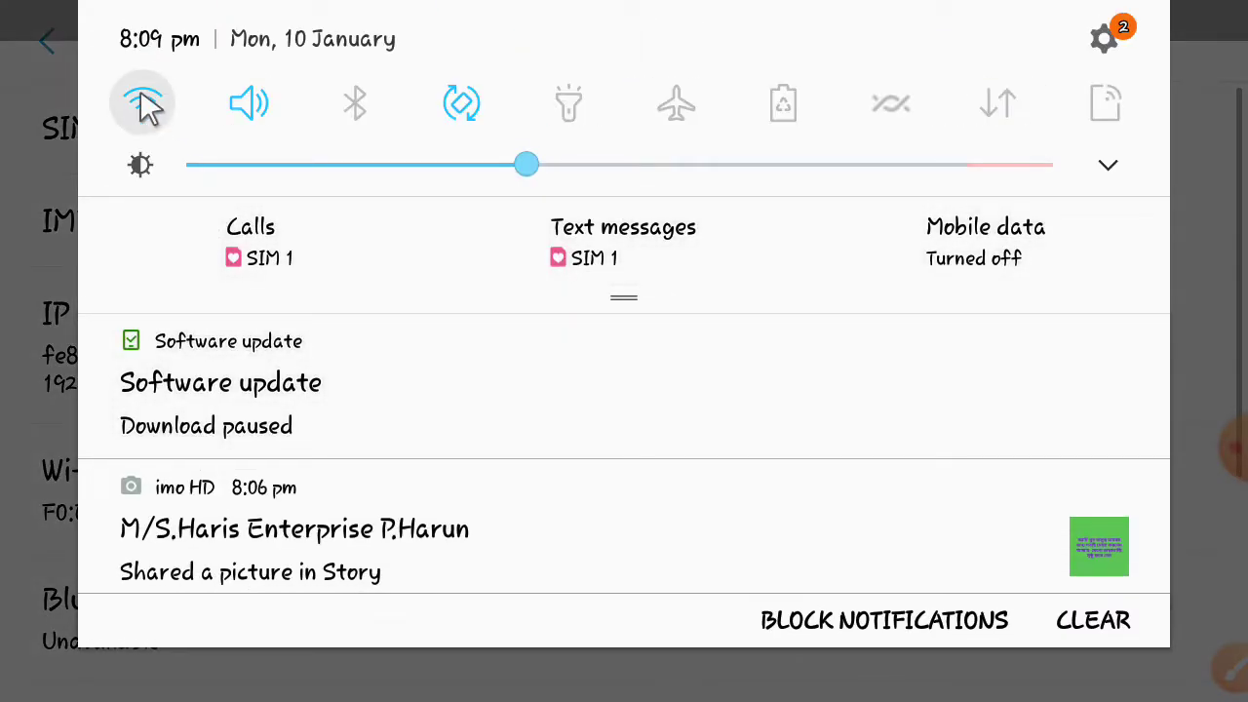
pyautogui.click(143, 95)
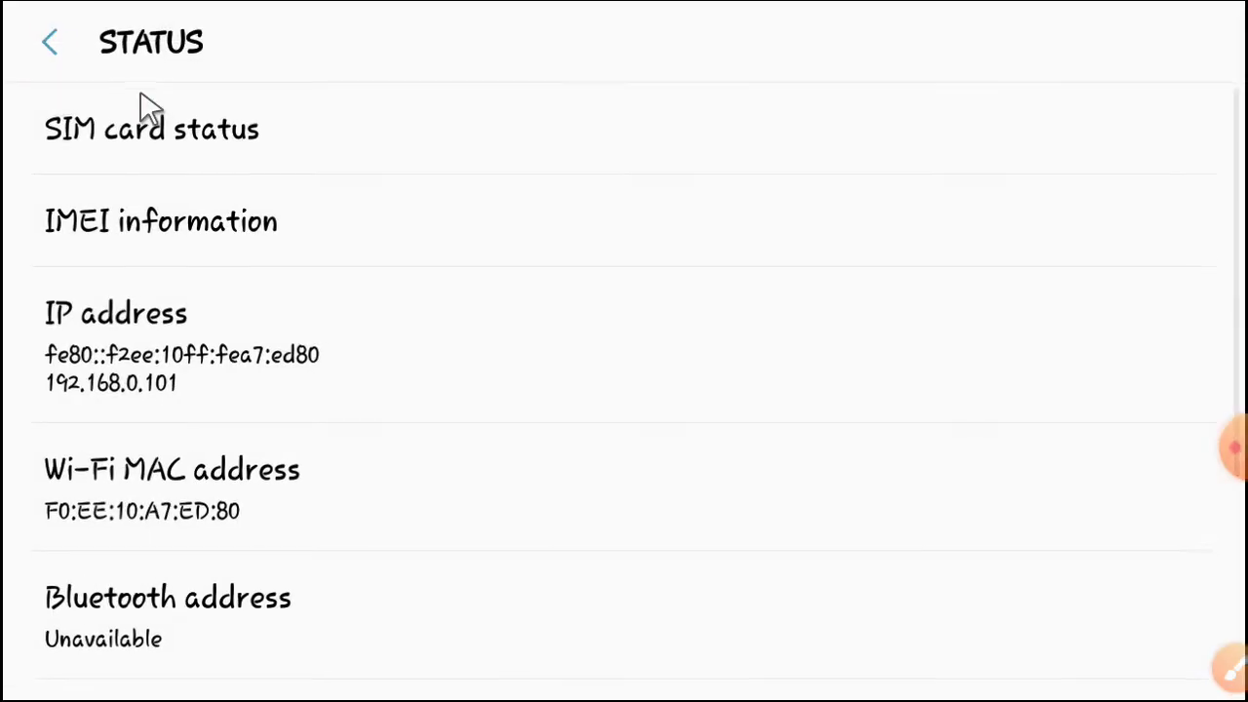
pyautogui.click(251, 211)
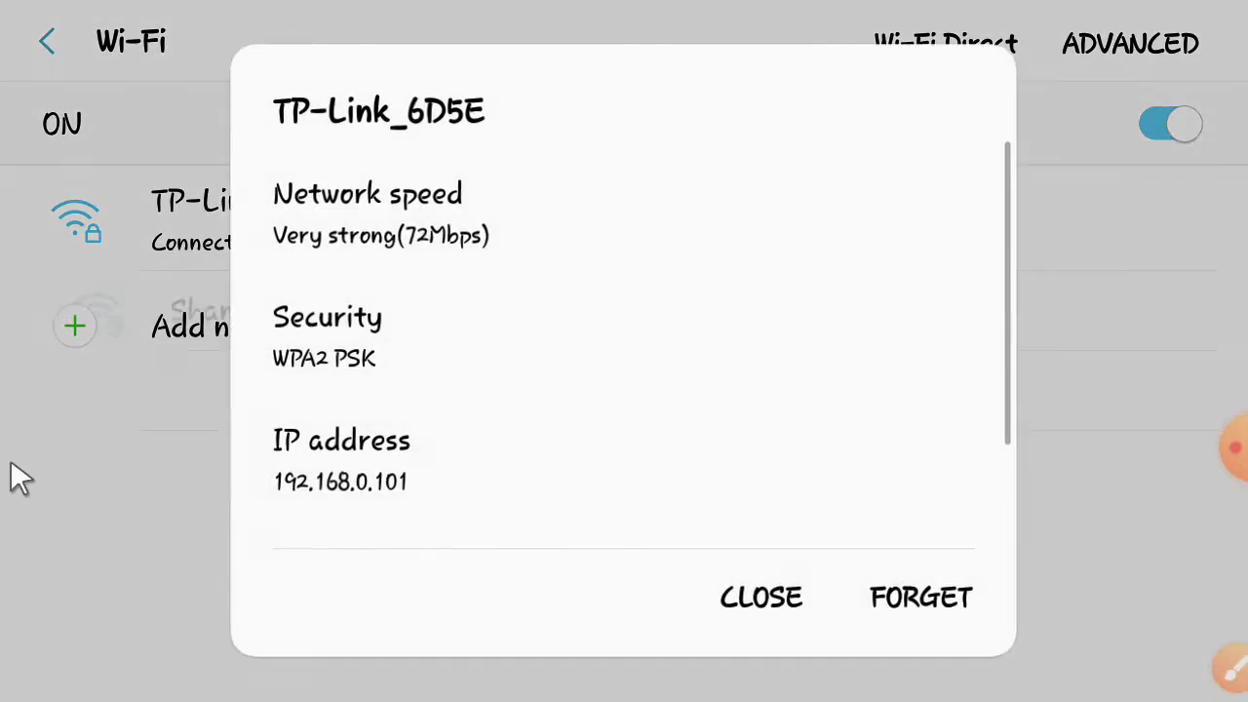
pyautogui.scroll(-3, 487, 478)
pyautogui.click(419, 436)
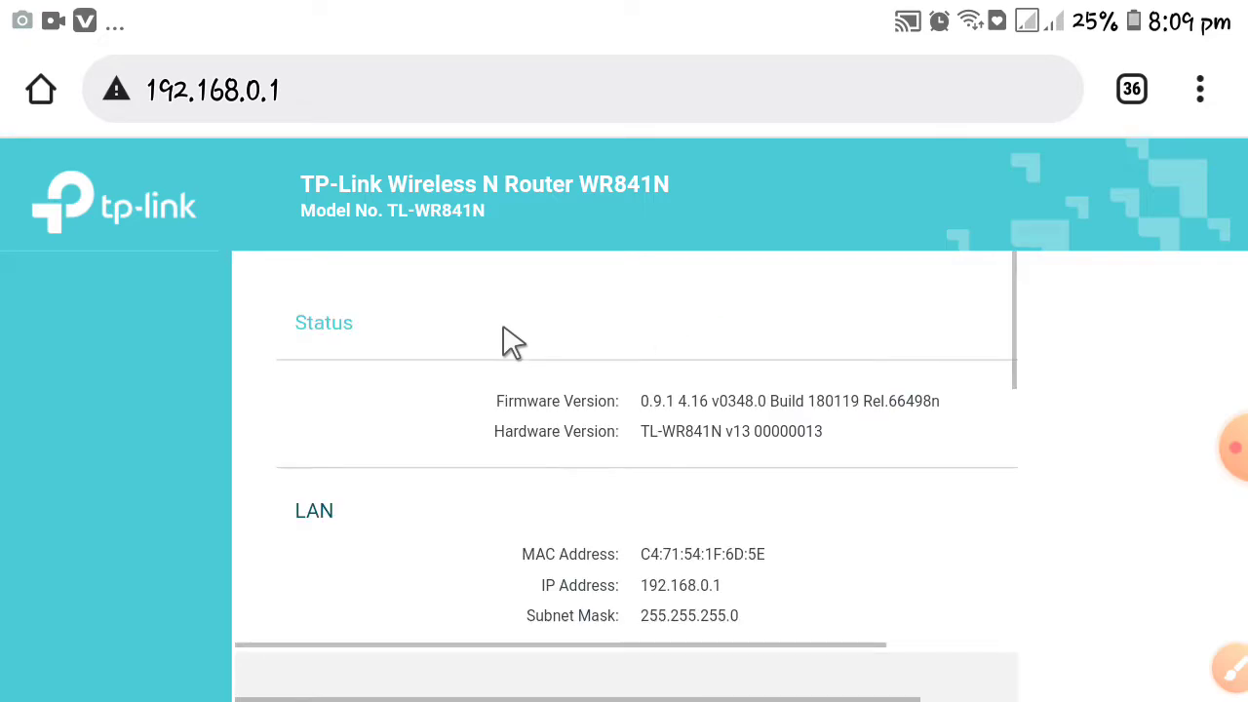
# - Look over the router's status details and open the Wireless MAC Filtering settings
pyautogui.scroll(-3, 504, 340)
pyautogui.scroll(-2, 504, 340)
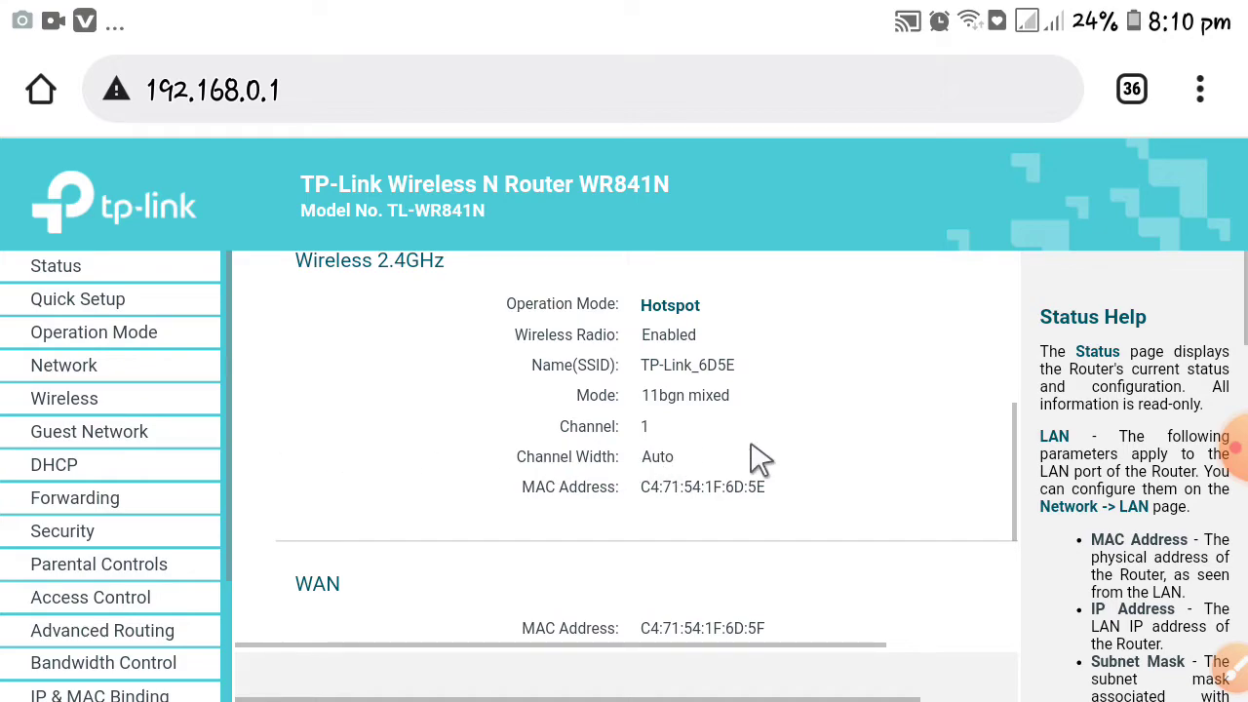
pyautogui.click(68, 397)
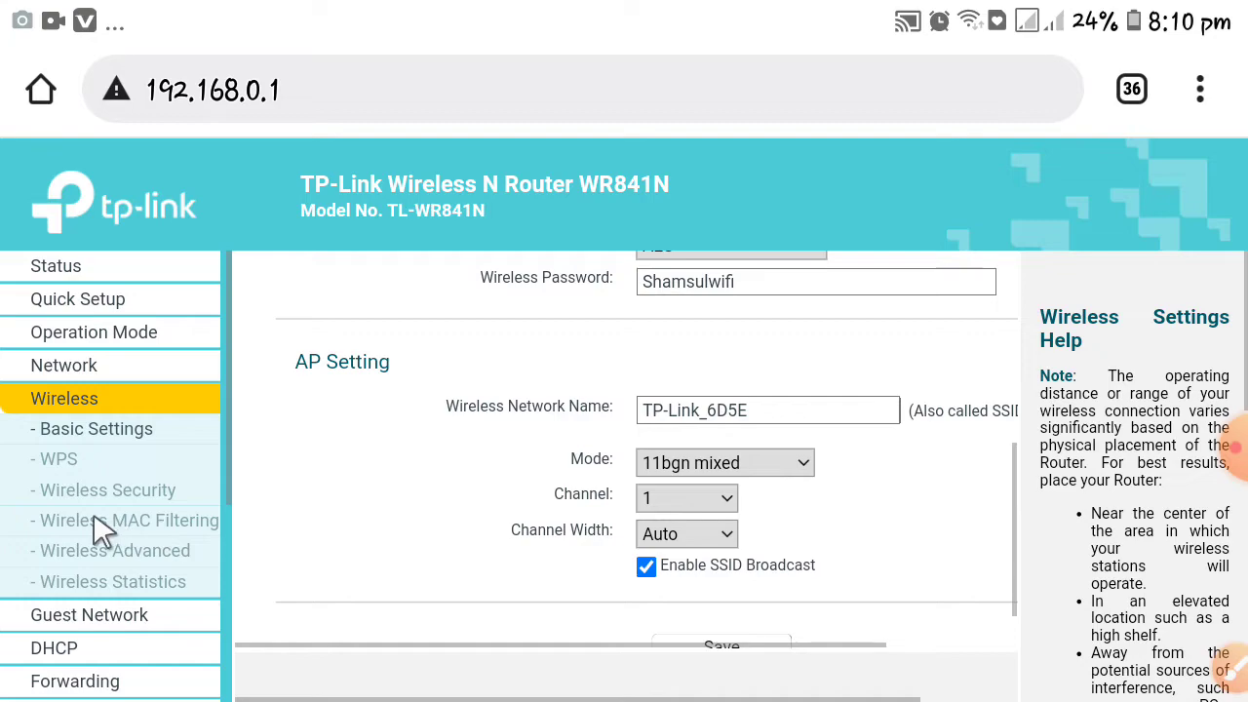
pyautogui.click(118, 518)
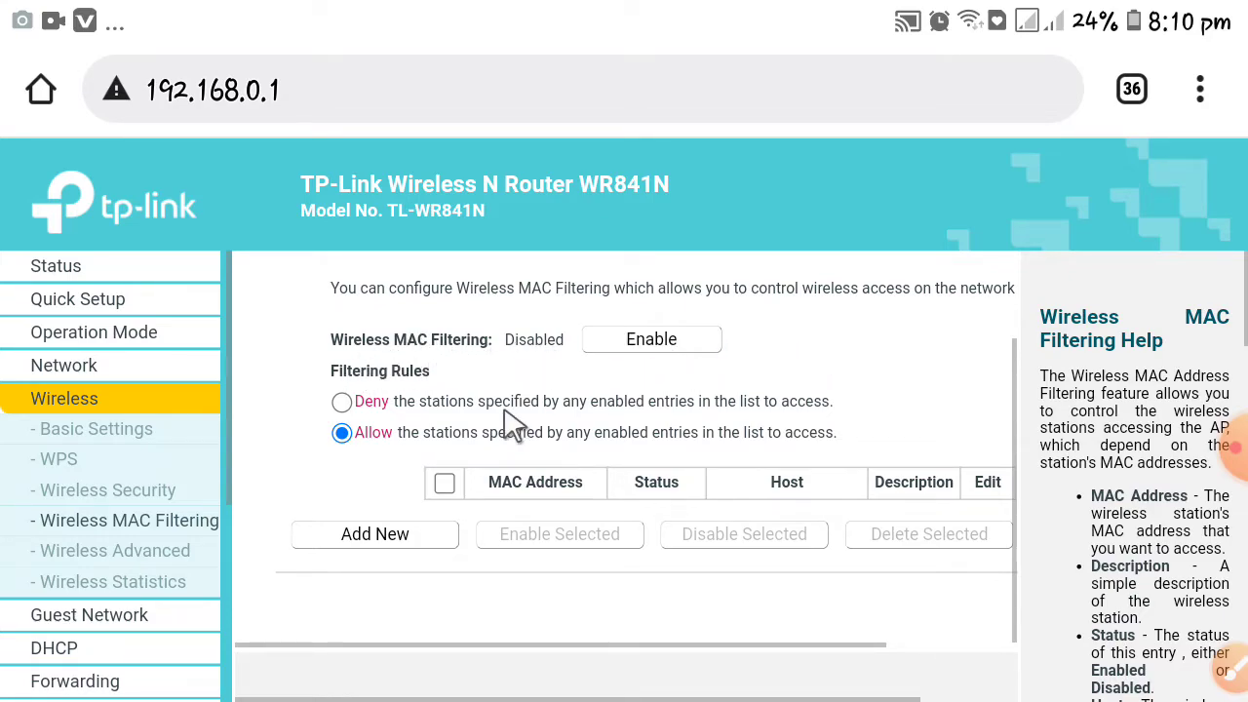
# - Create a new MAC filtering entry and paste the phone's copied Wi-Fi MAC address as its MAC address
pyautogui.click(372, 534)
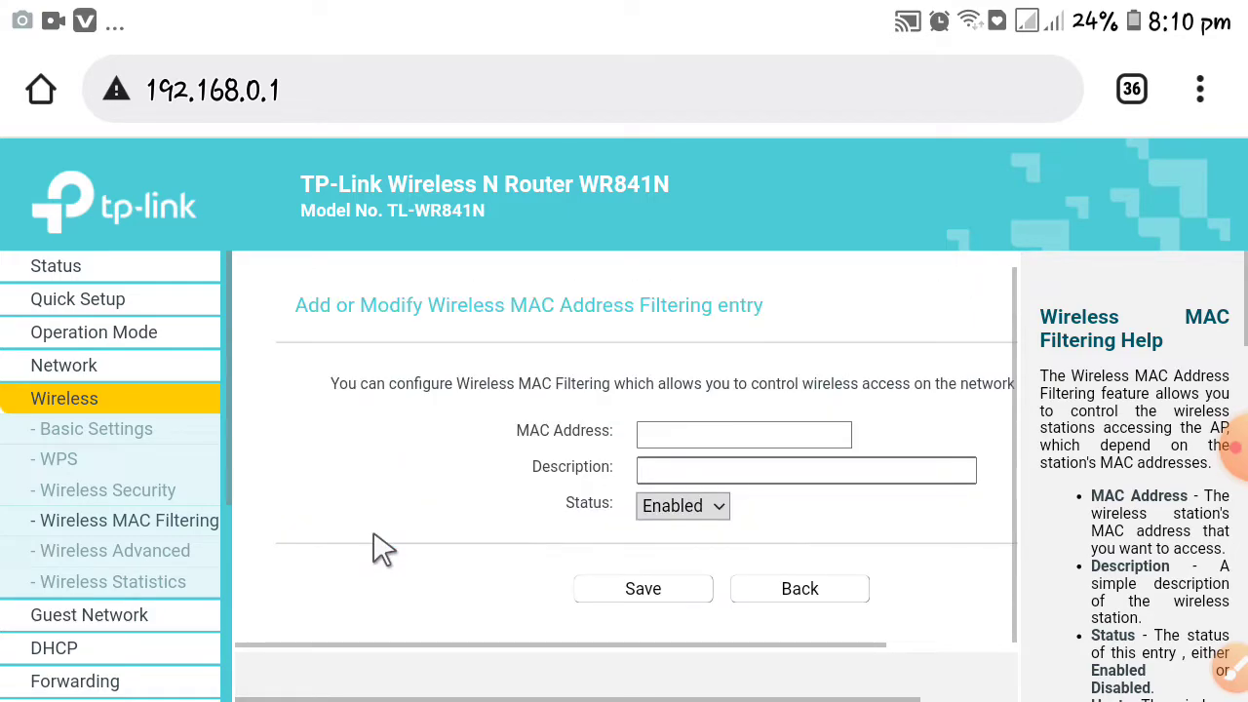
pyautogui.click(689, 444)
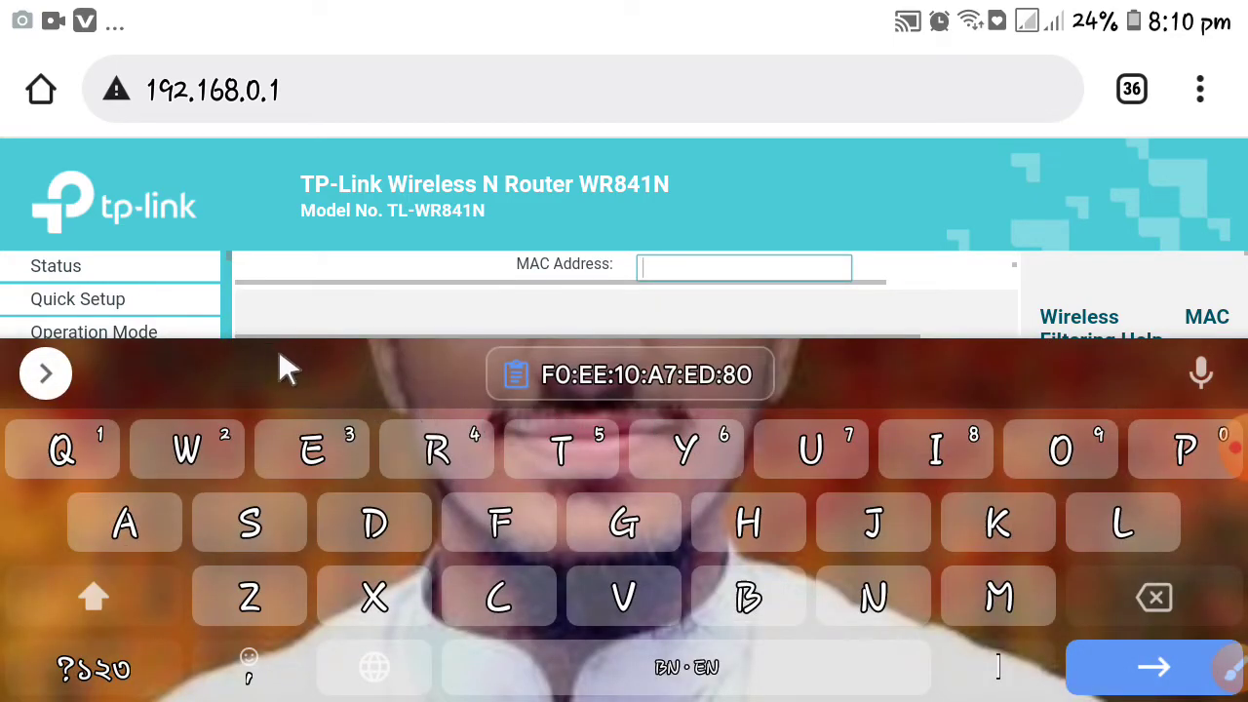
pyautogui.click(709, 375)
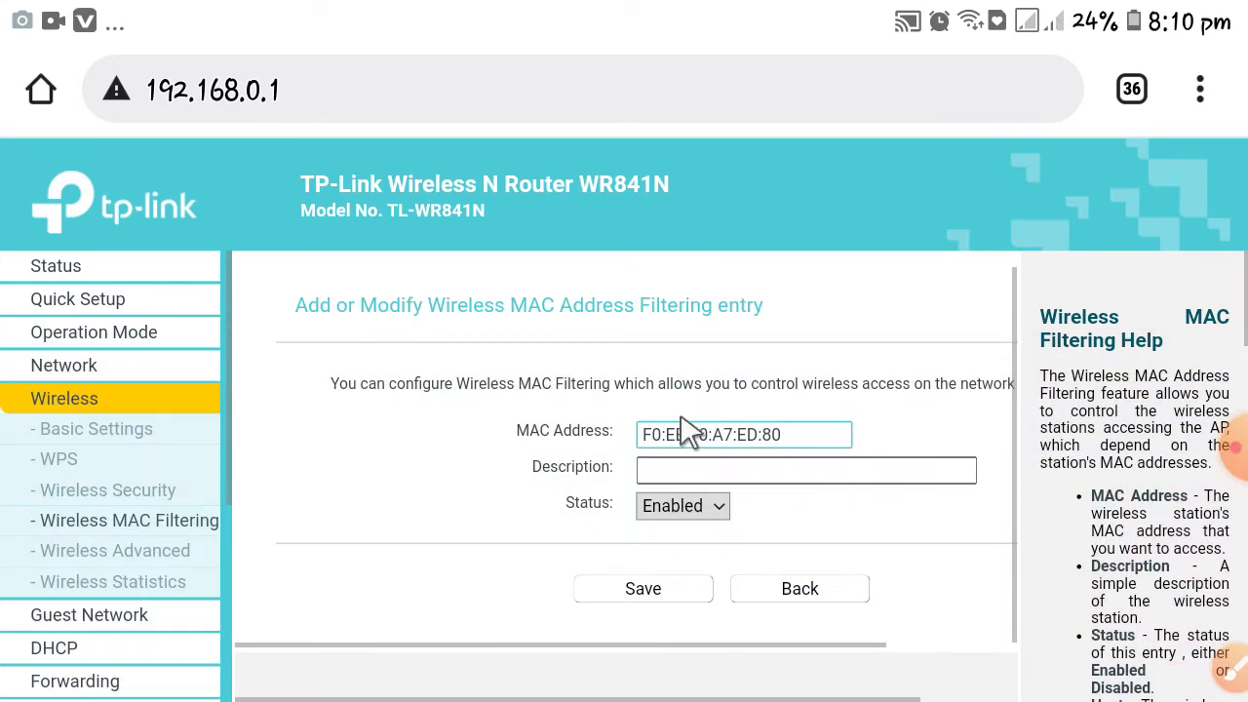
# - Enter the owner's first name followed by "wifi" as the MAC filtering entry's description
pyautogui.click(662, 471)
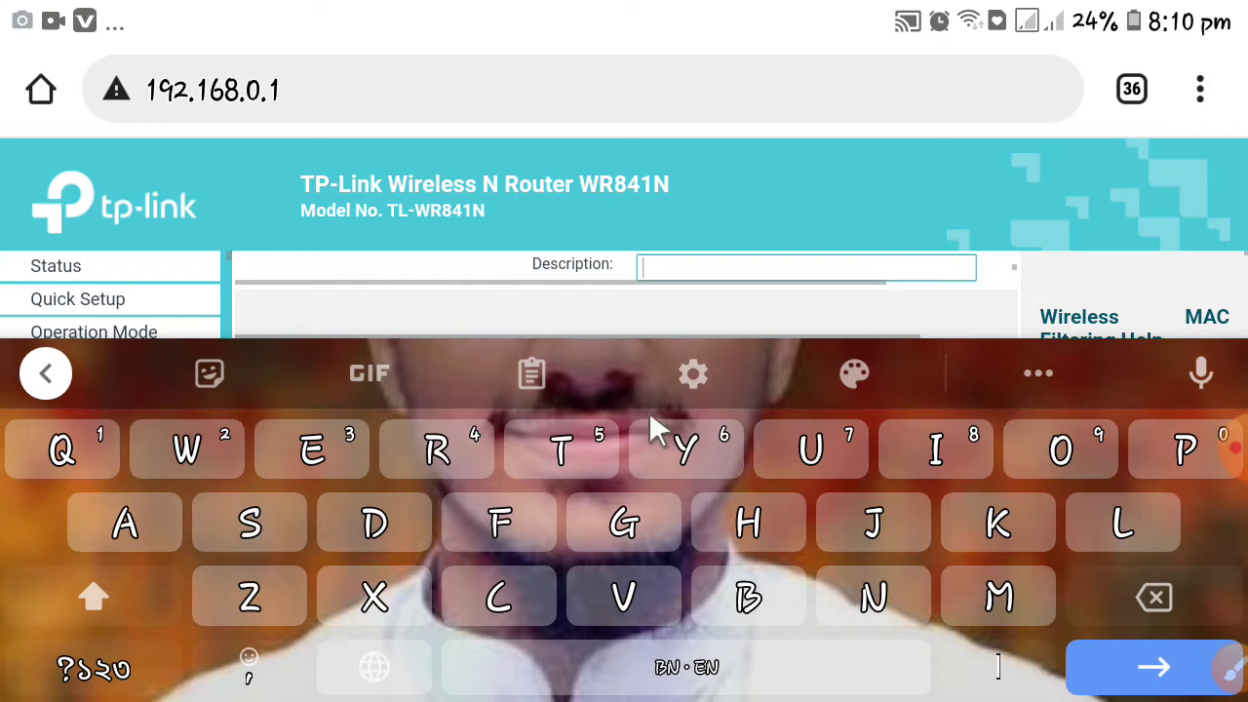
pyautogui.click(256, 519)
pyautogui.click(760, 523)
pyautogui.click(160, 495)
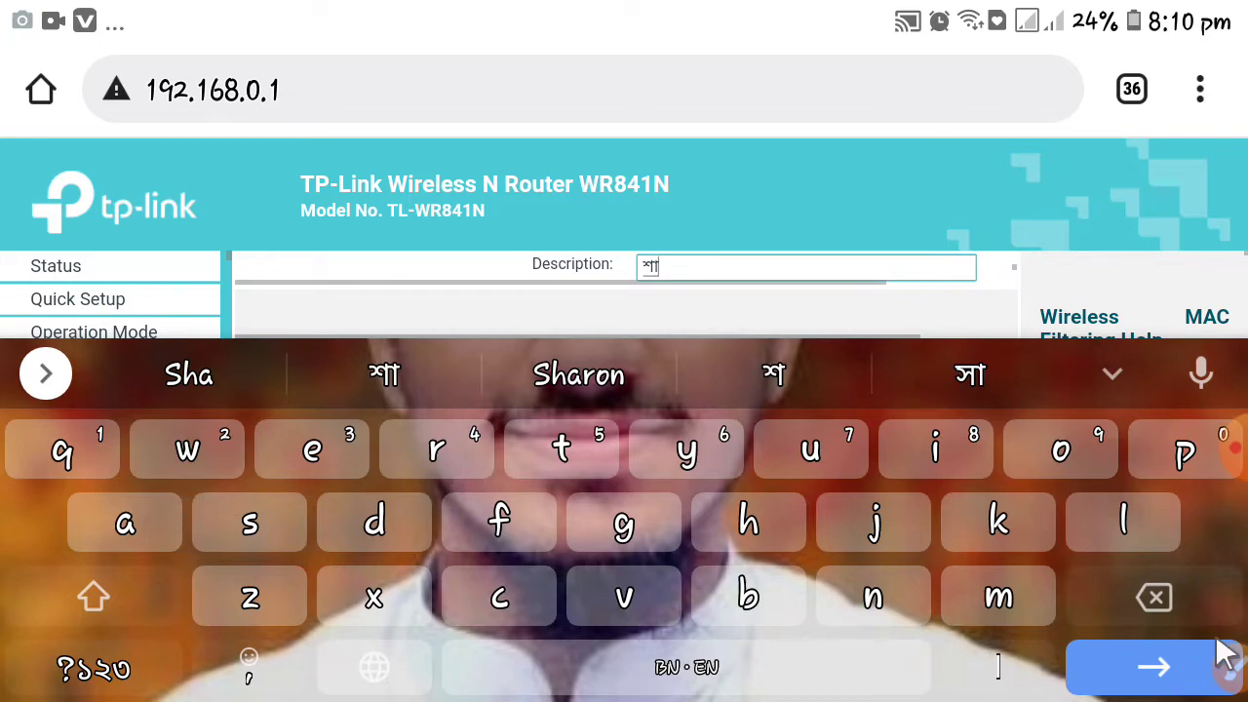
pyautogui.click(994, 599)
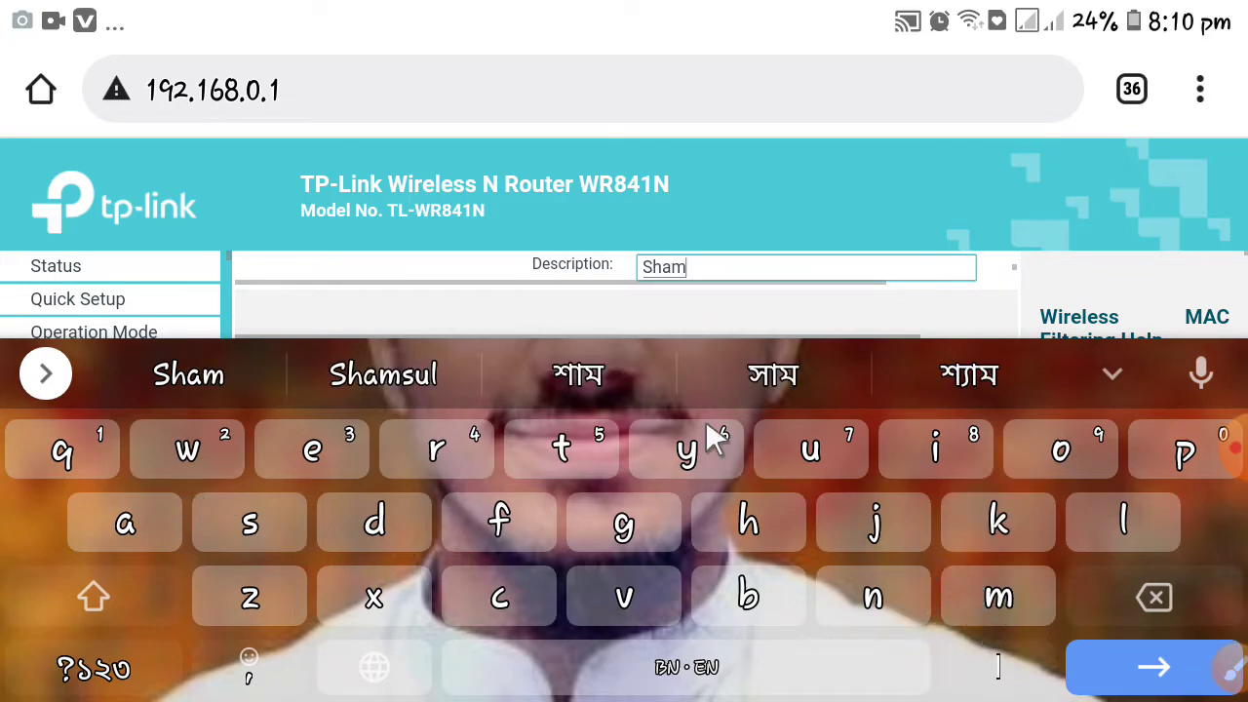
pyautogui.click(349, 366)
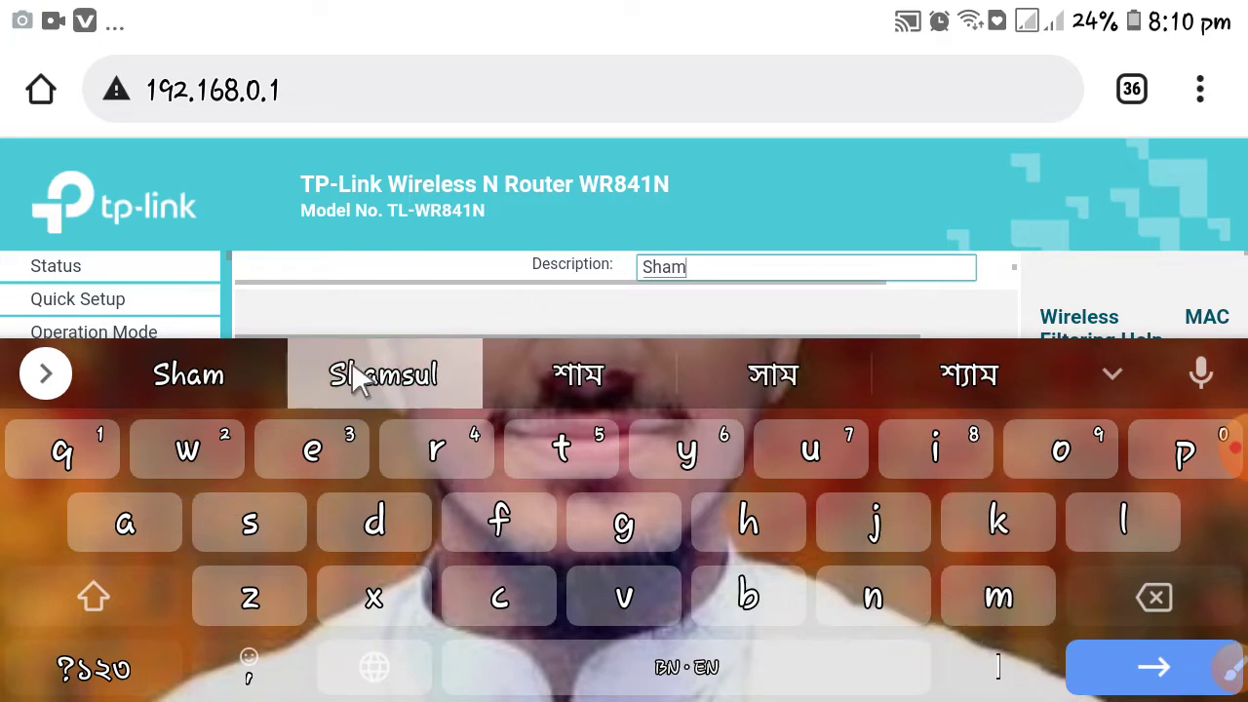
pyautogui.click(220, 443)
pyautogui.click(941, 448)
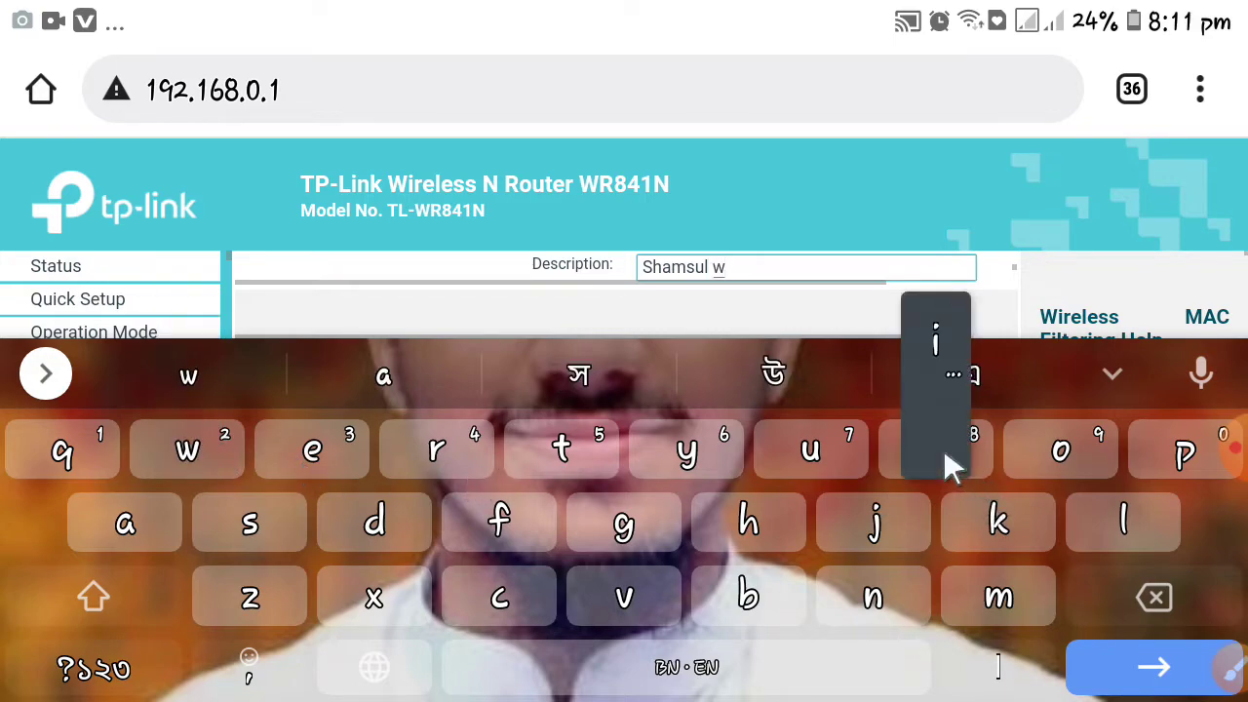
pyautogui.click(507, 505)
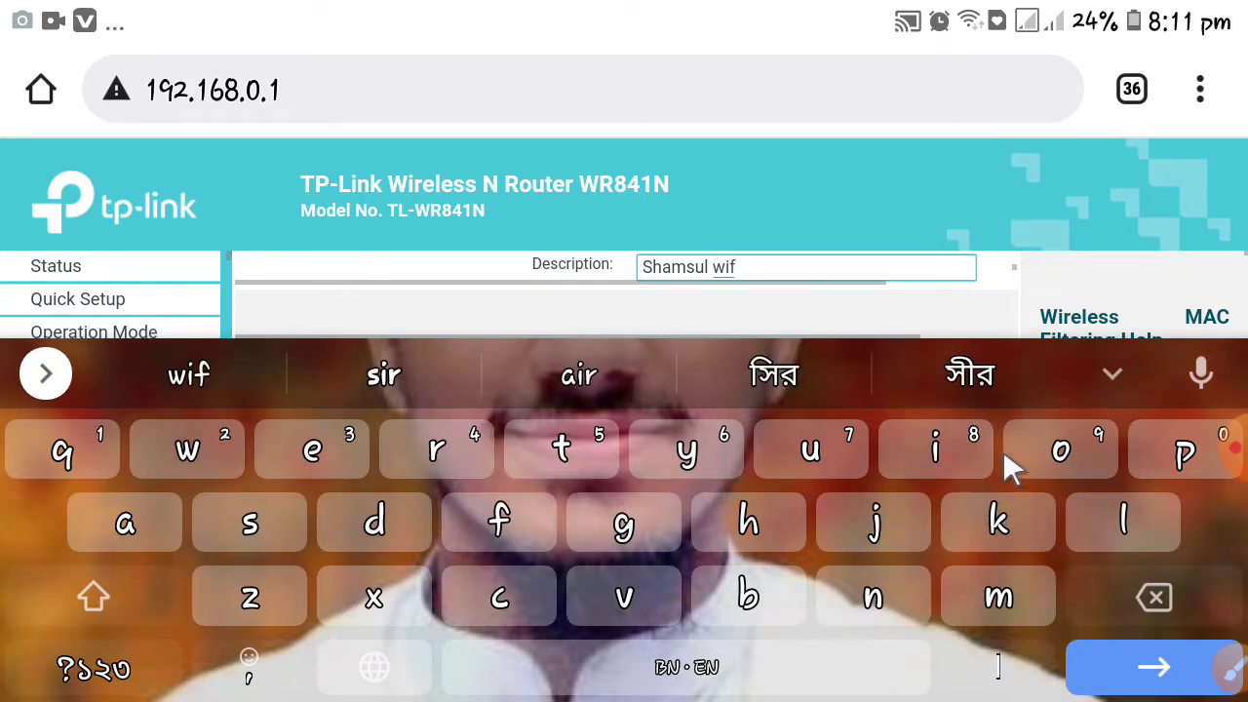
pyautogui.click(939, 438)
pyautogui.click(1233, 449)
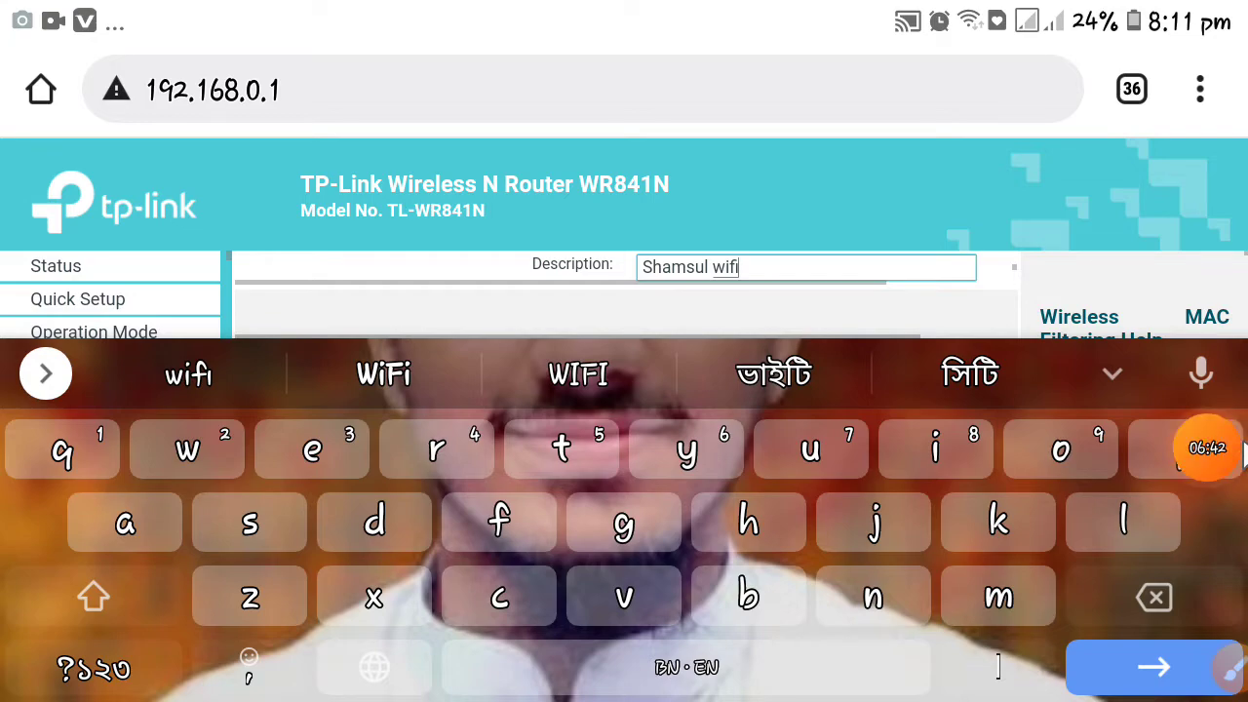
pyautogui.click(1209, 331)
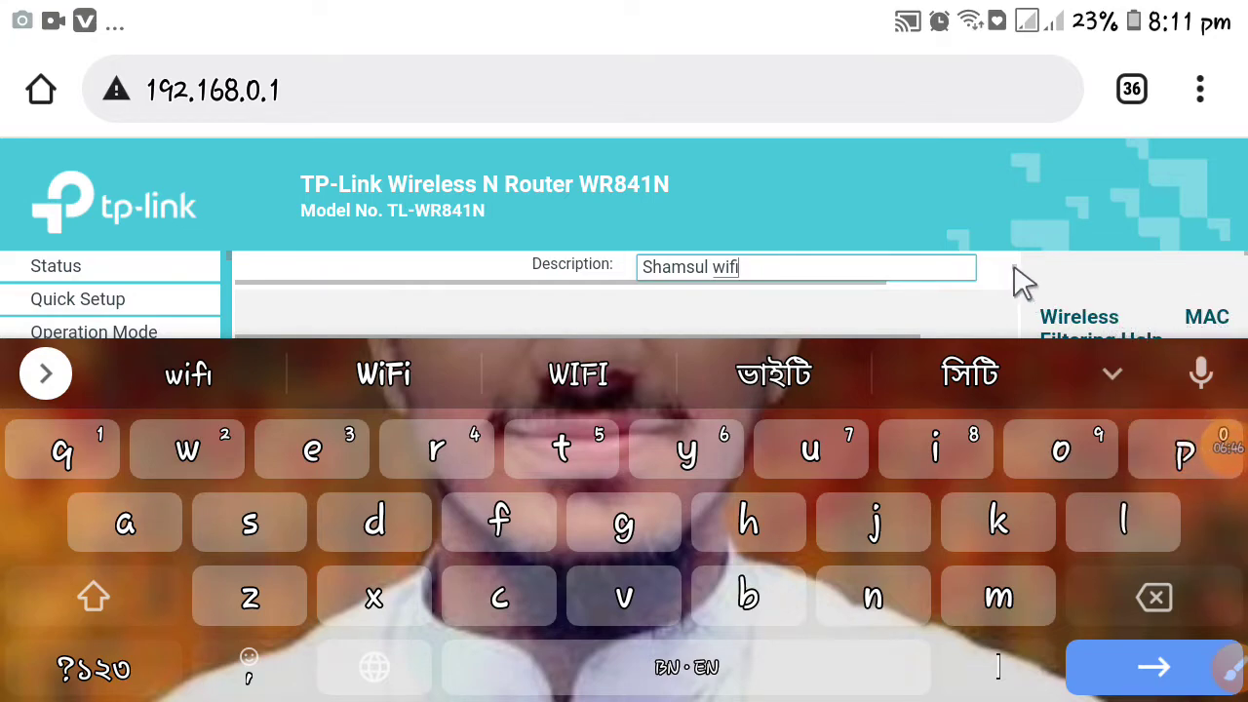
pyautogui.click(1088, 230)
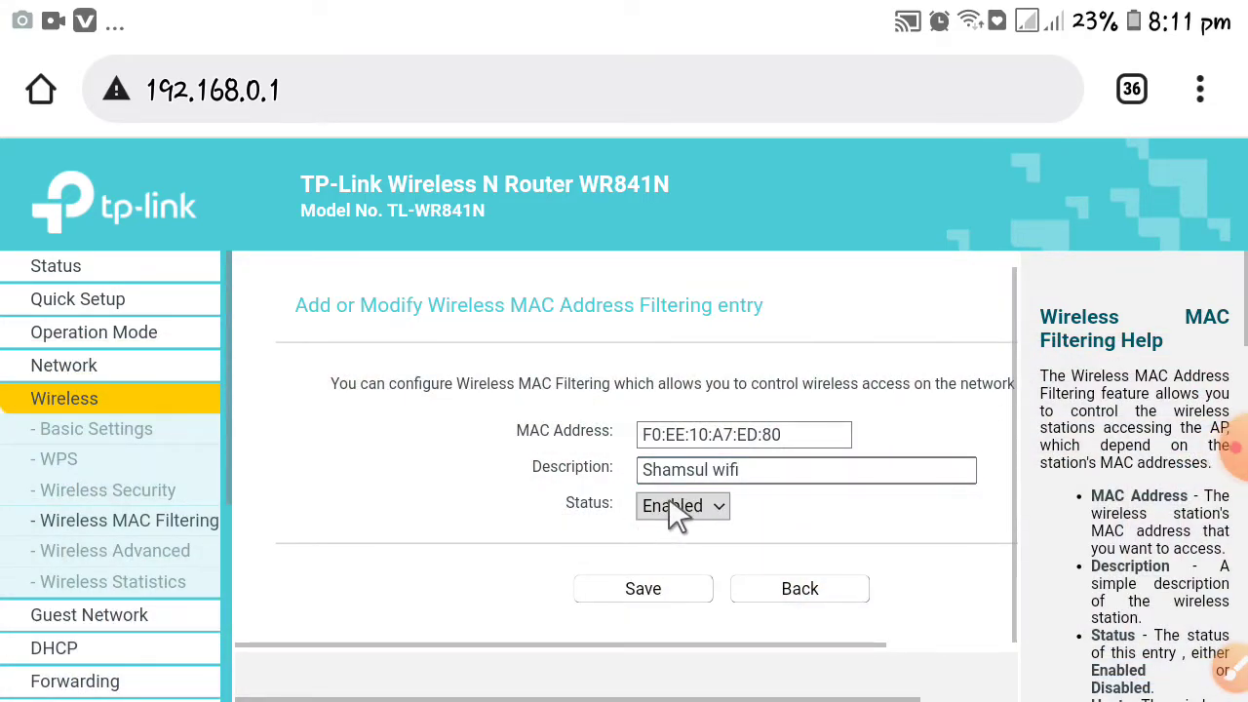
# - Set the MAC filtering entry's status to Enabled and save the entry
pyautogui.click(667, 509)
pyautogui.click(680, 317)
pyautogui.click(644, 589)
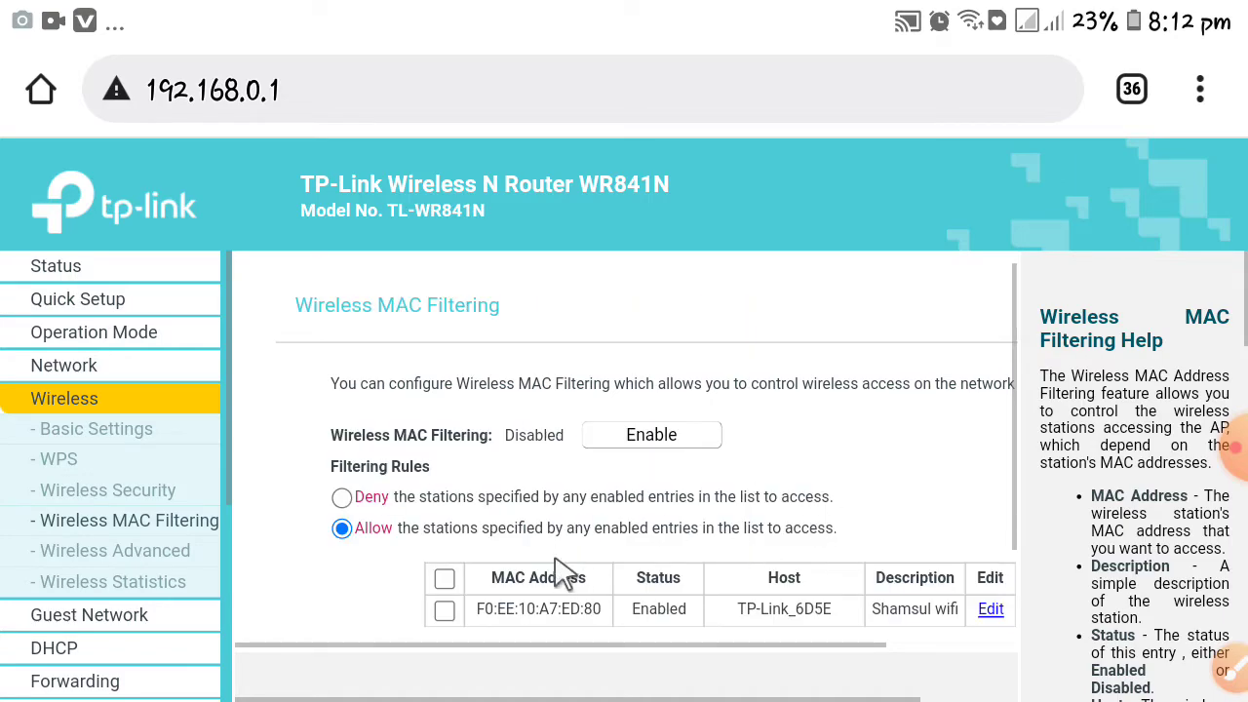
# - Start another new MAC filtering entry and try to save it with its MAC address and description left empty
pyautogui.scroll(-1, 638, 616)
pyautogui.hscroll(1, 646, 600)
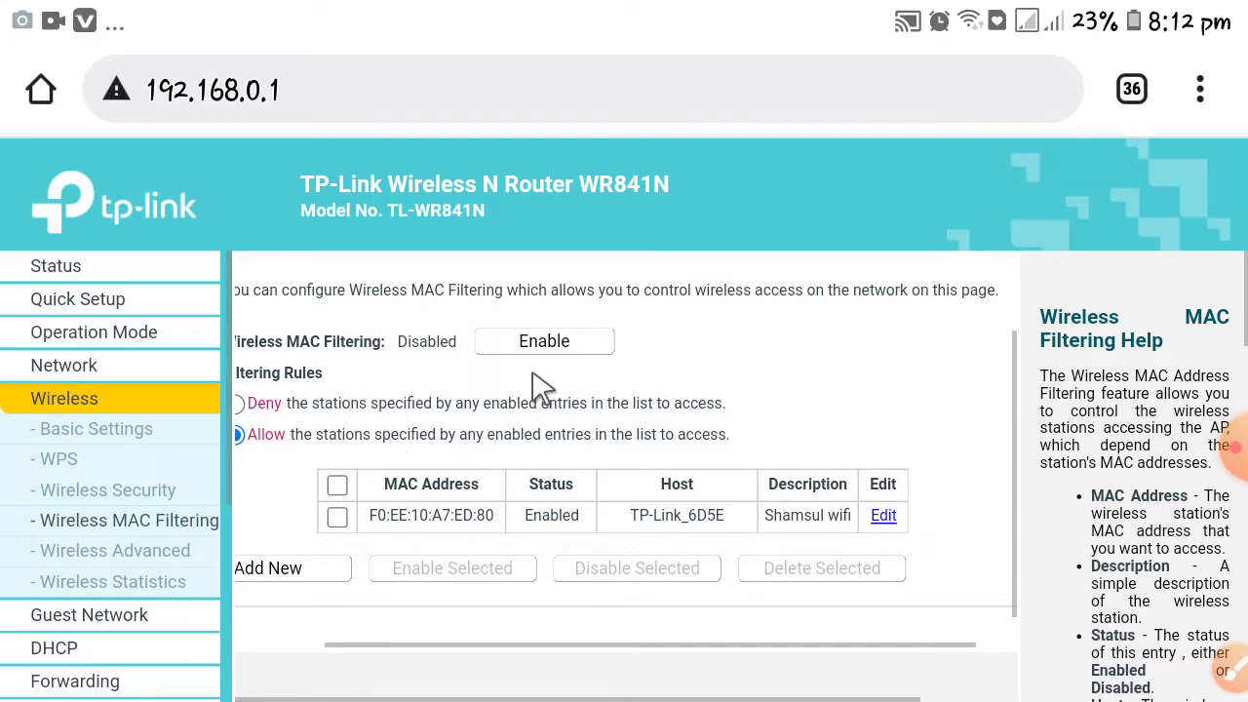
pyautogui.hscroll(-1, 553, 411)
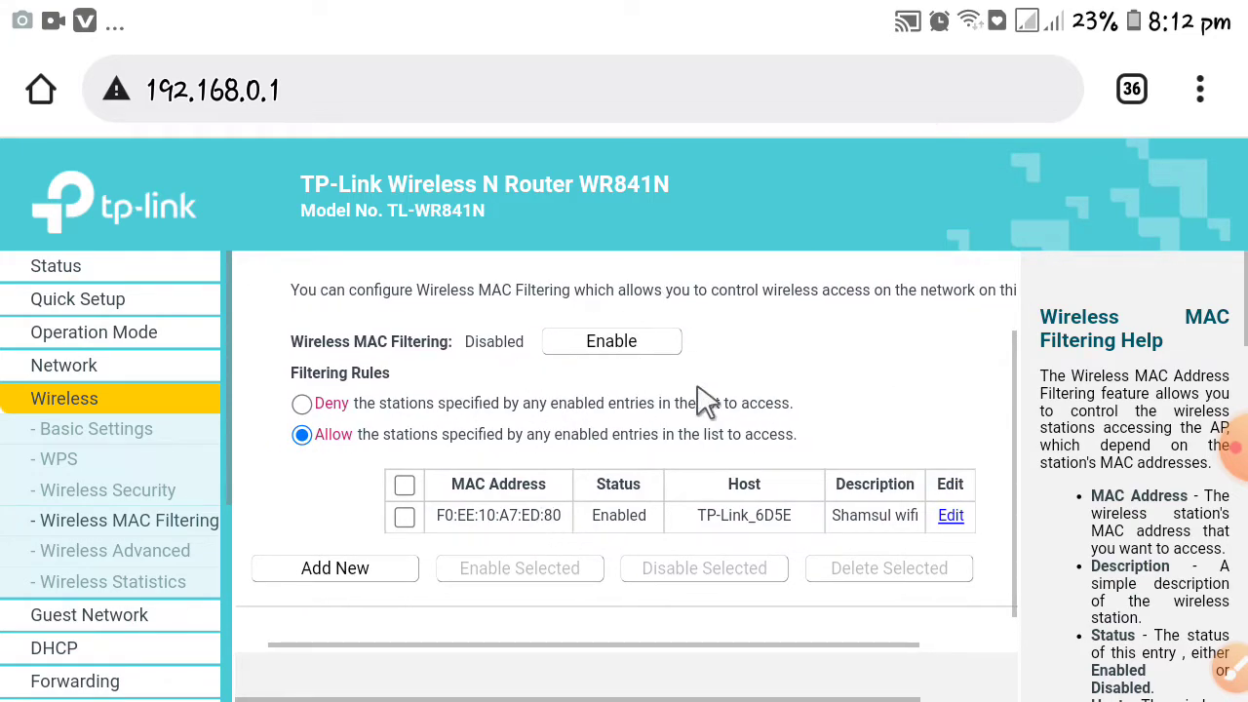
pyautogui.click(346, 568)
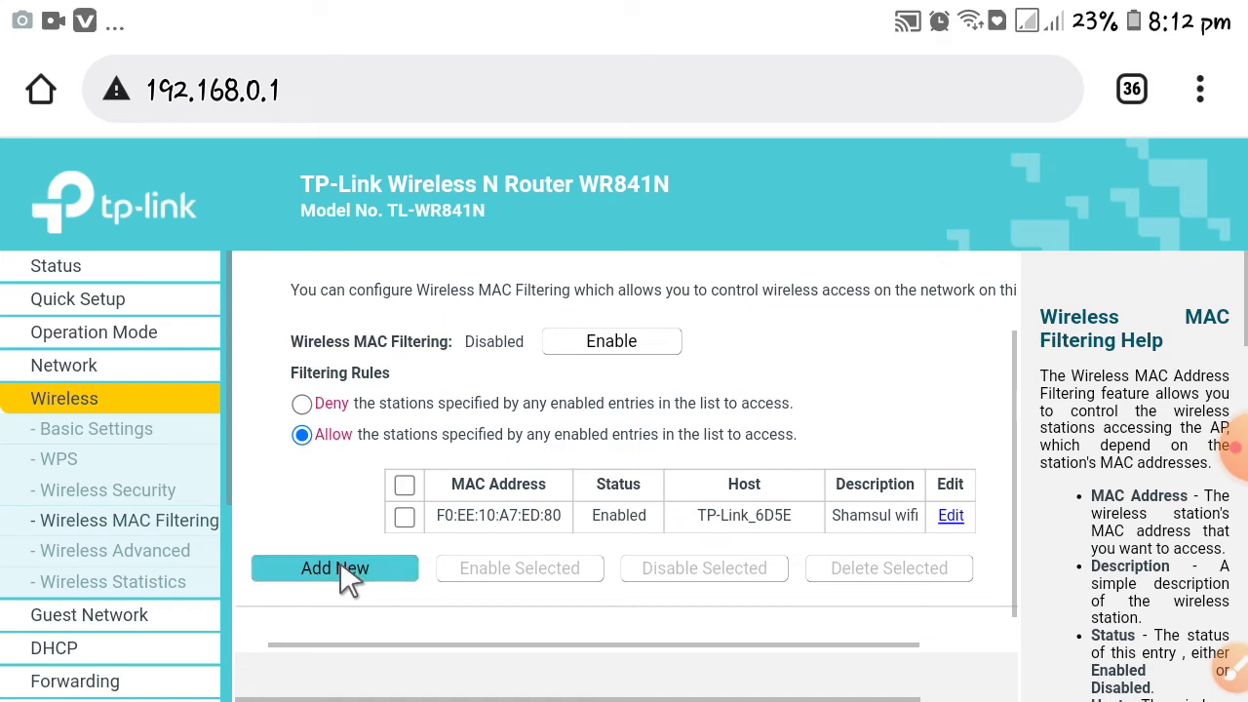
pyautogui.click(612, 436)
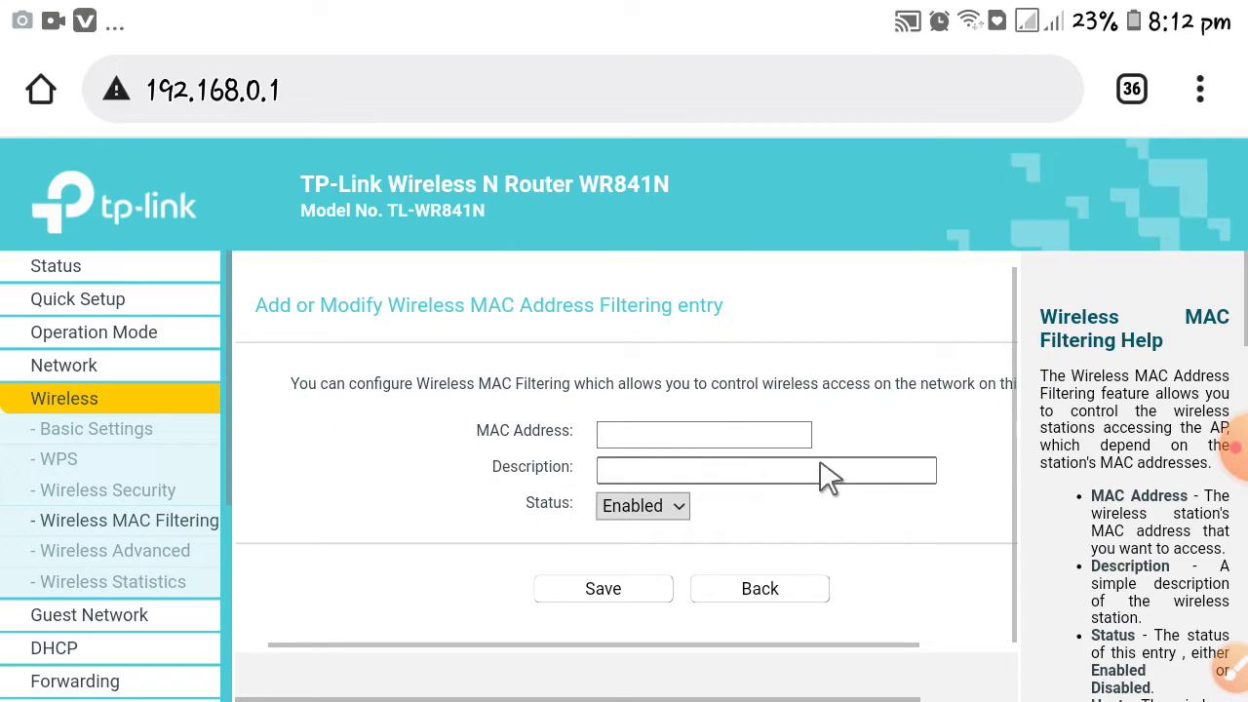
pyautogui.click(626, 589)
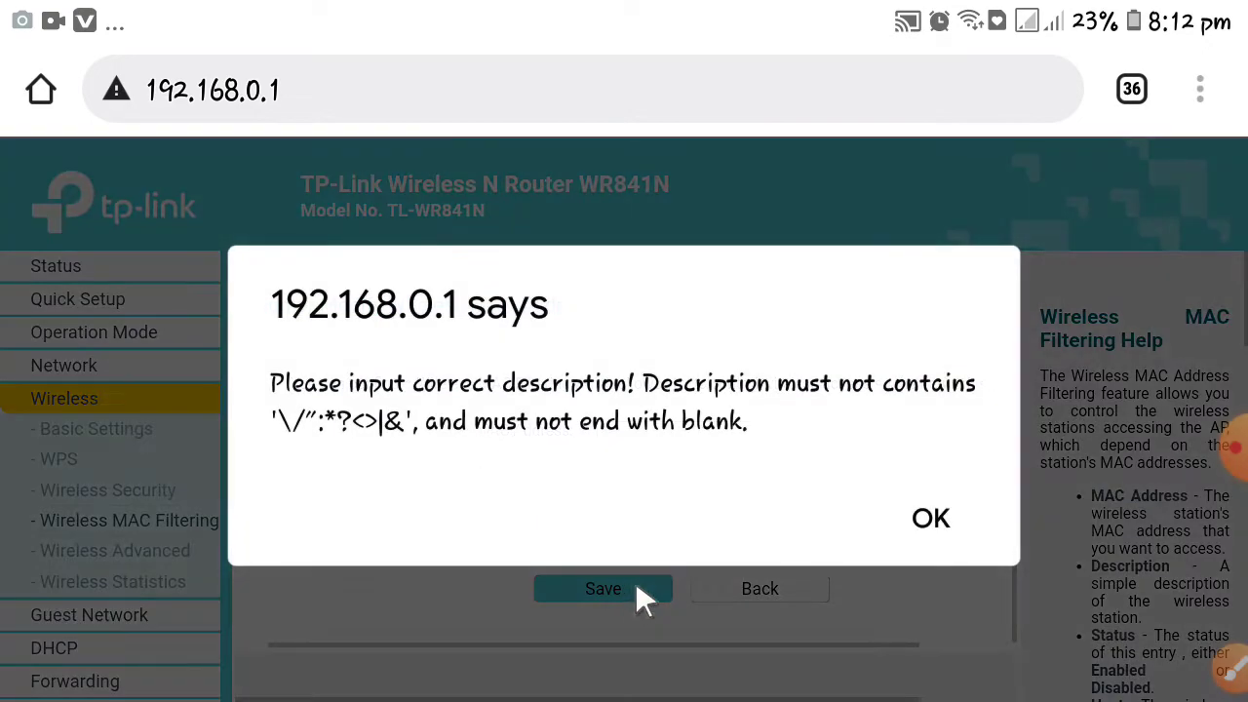
pyautogui.click(930, 519)
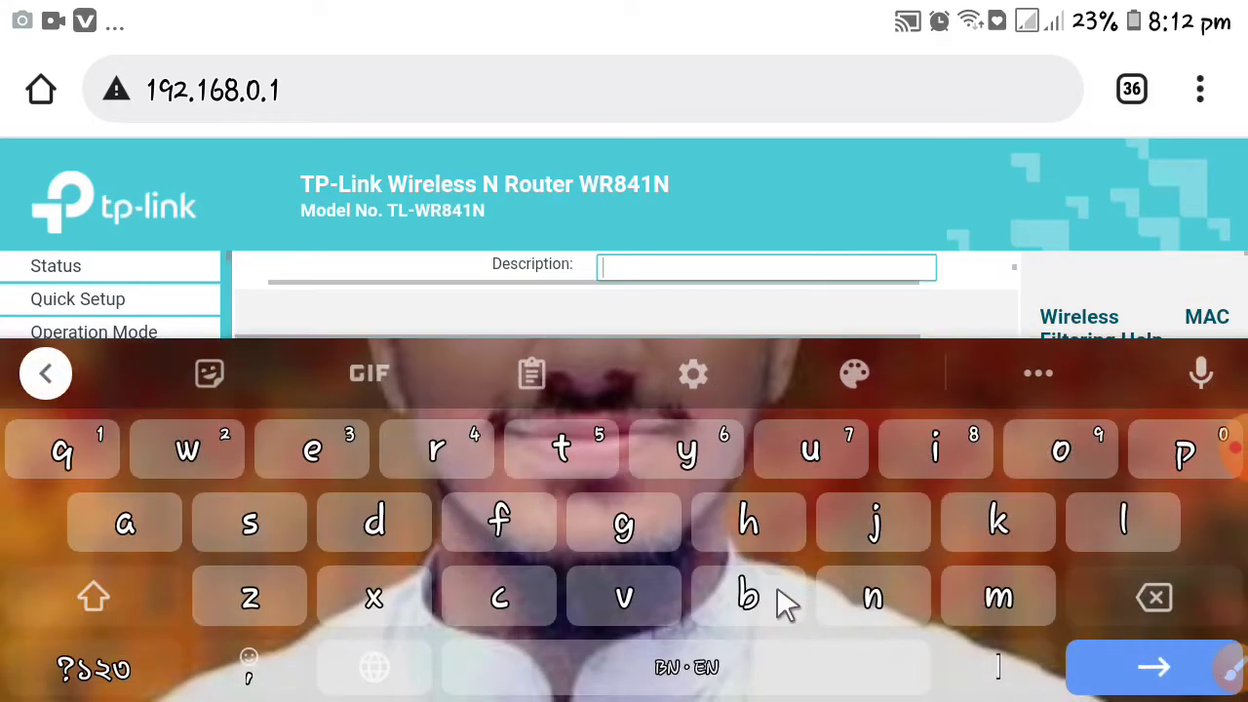
pyautogui.write('B')
pyautogui.click(1099, 381)
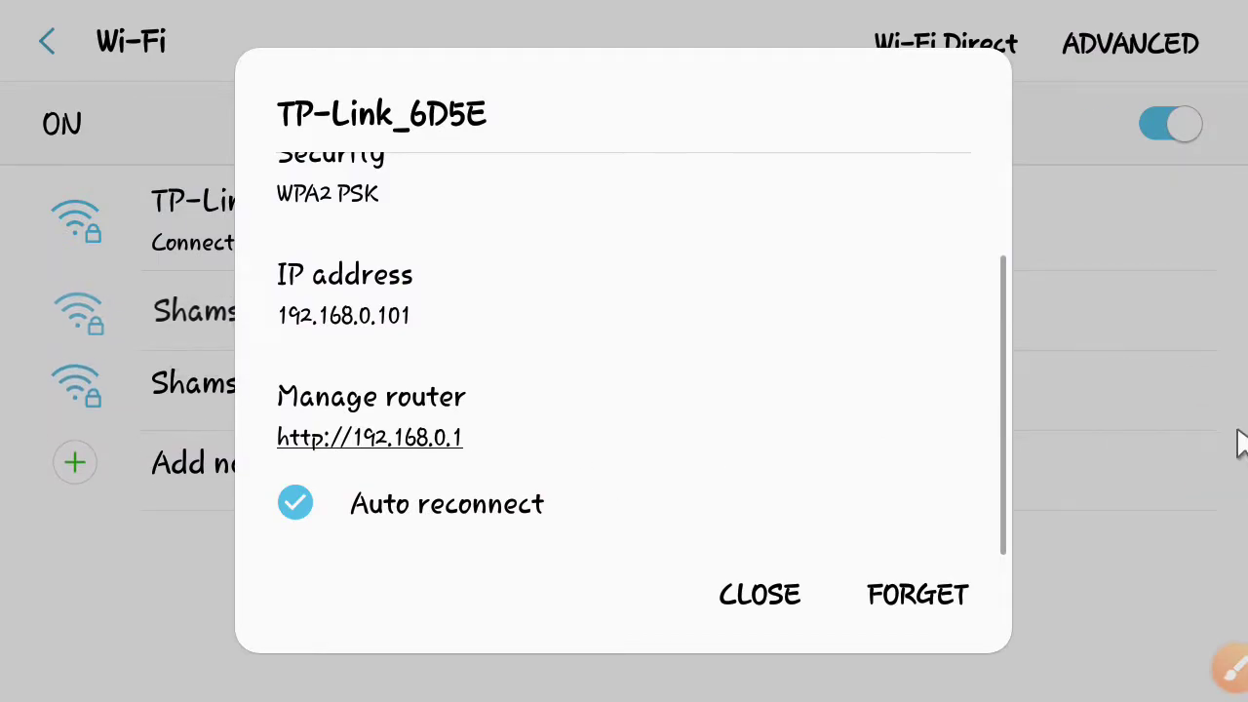
pyautogui.click(1236, 444)
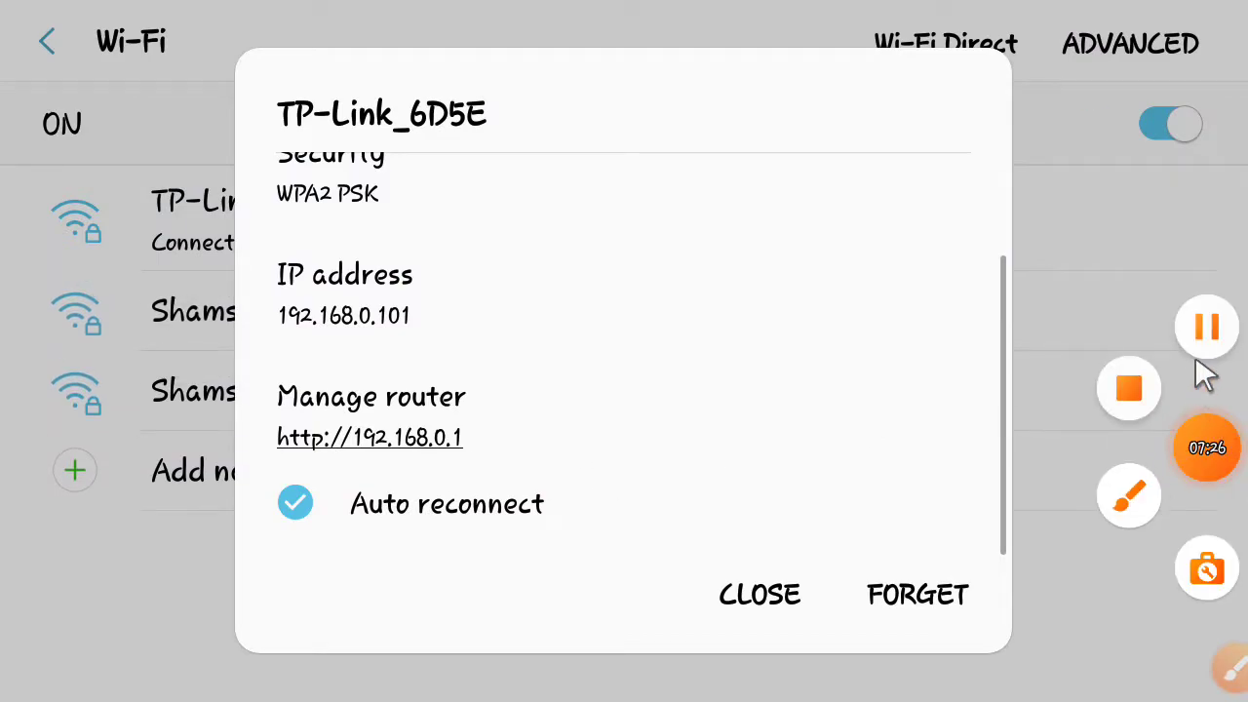
pyautogui.click(1208, 336)
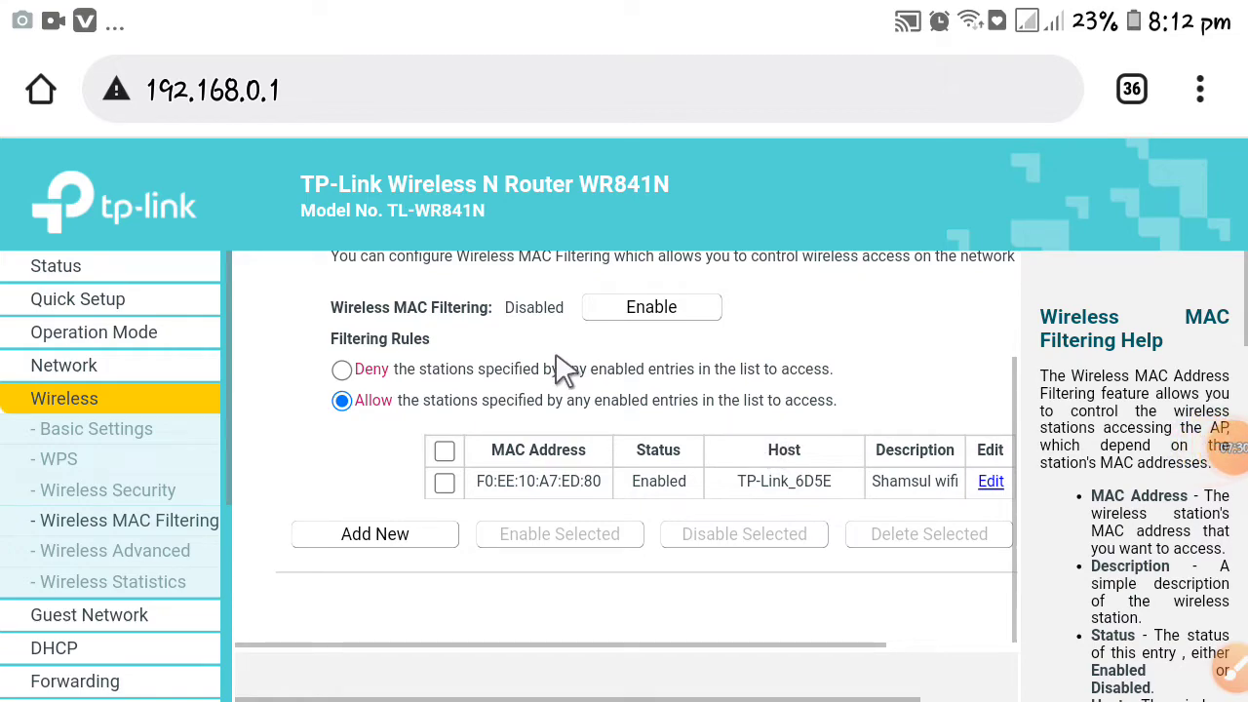
pyautogui.hscroll(1, 556, 369)
pyautogui.scroll(1, 555, 369)
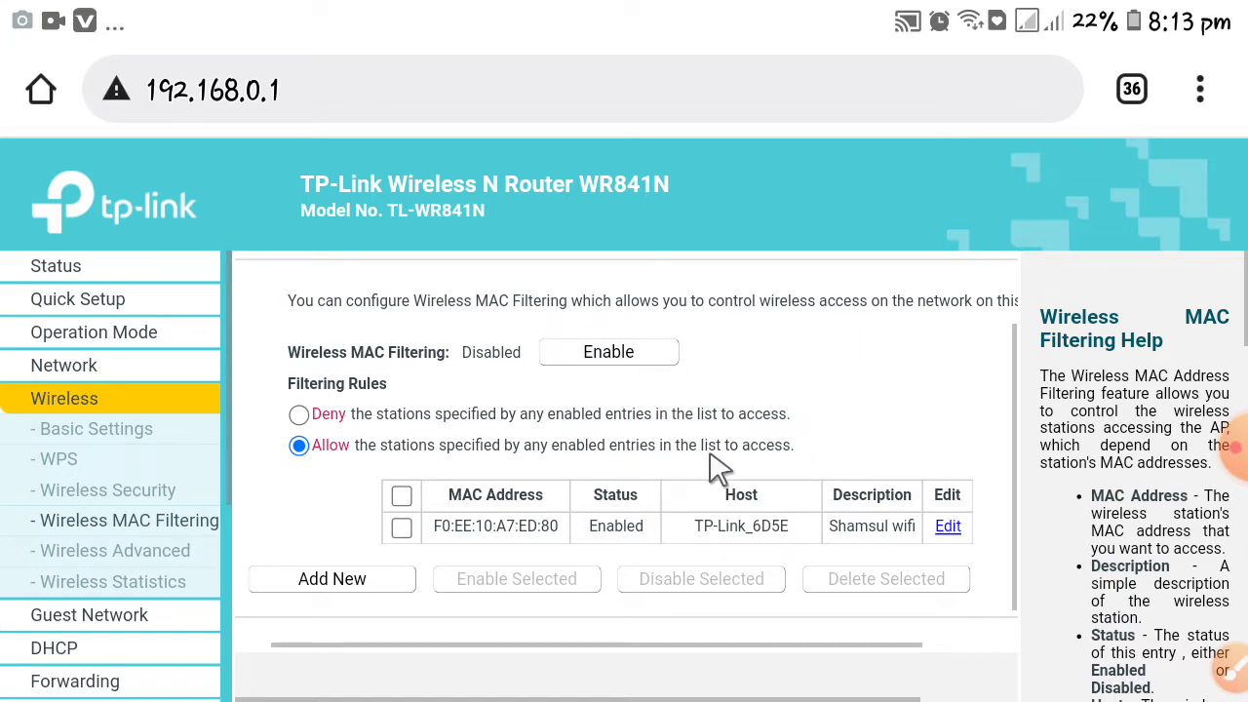
pyautogui.scroll(-1, 716, 468)
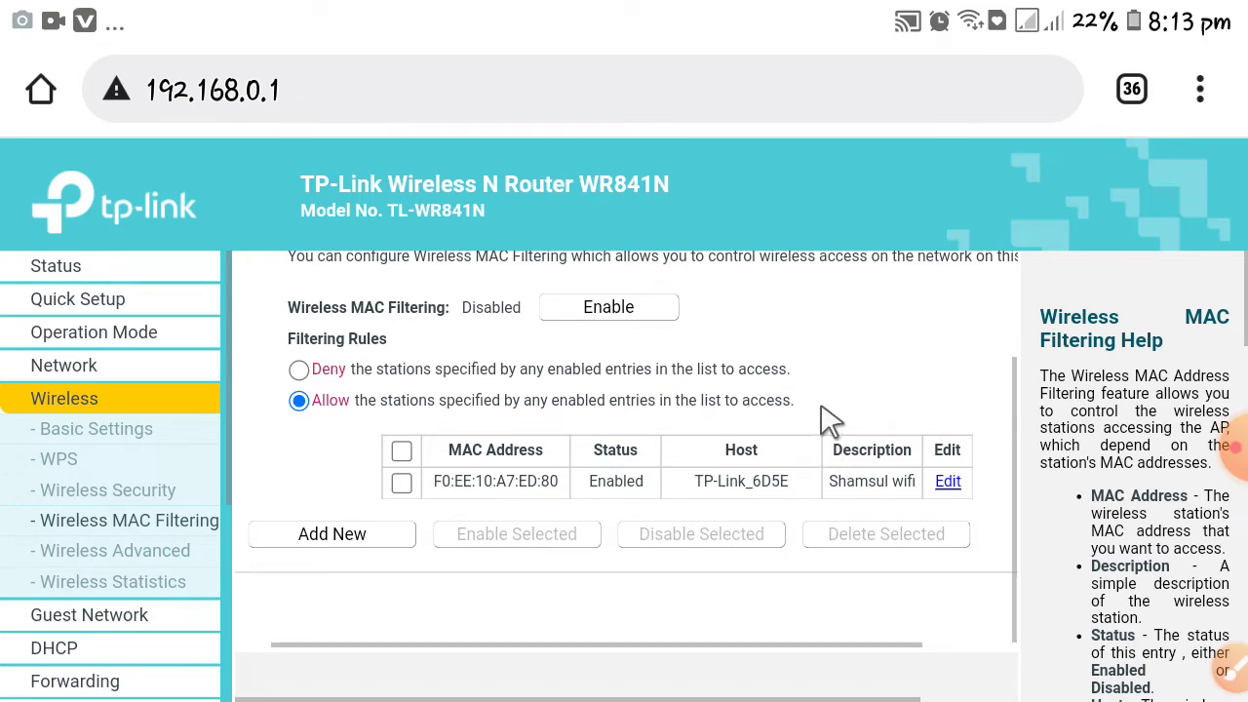
pyautogui.scroll(1, 828, 414)
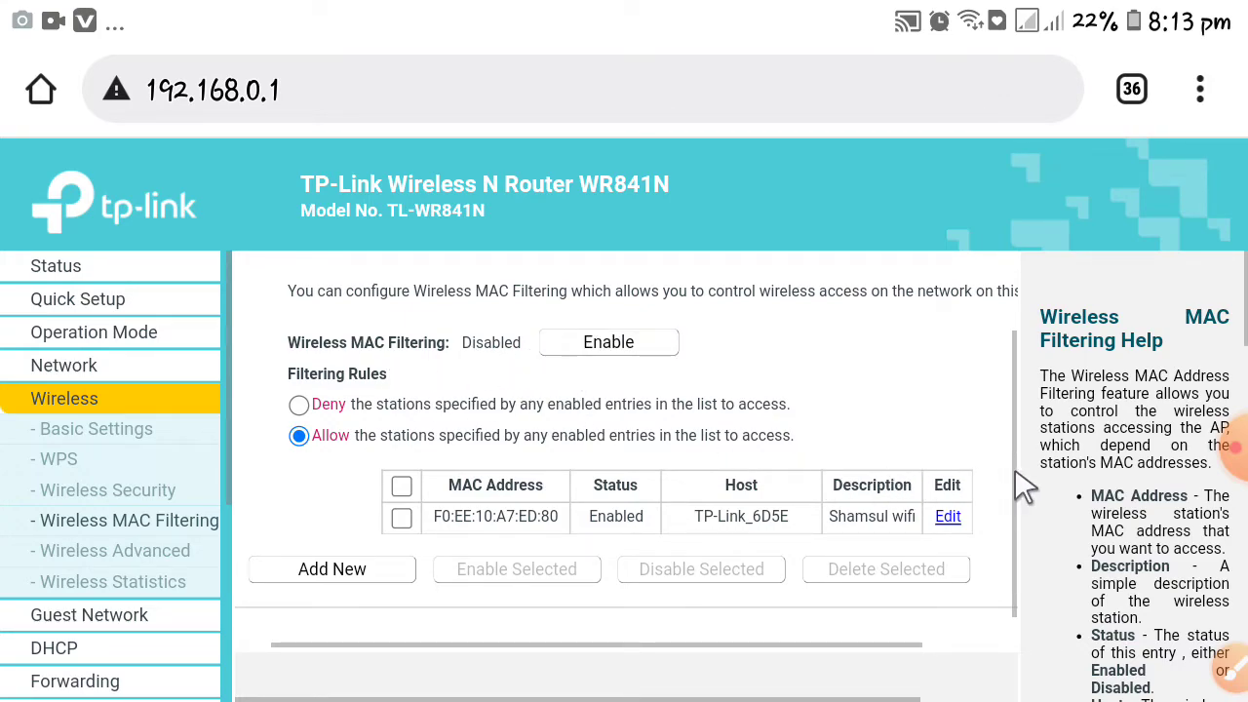
pyautogui.click(1226, 453)
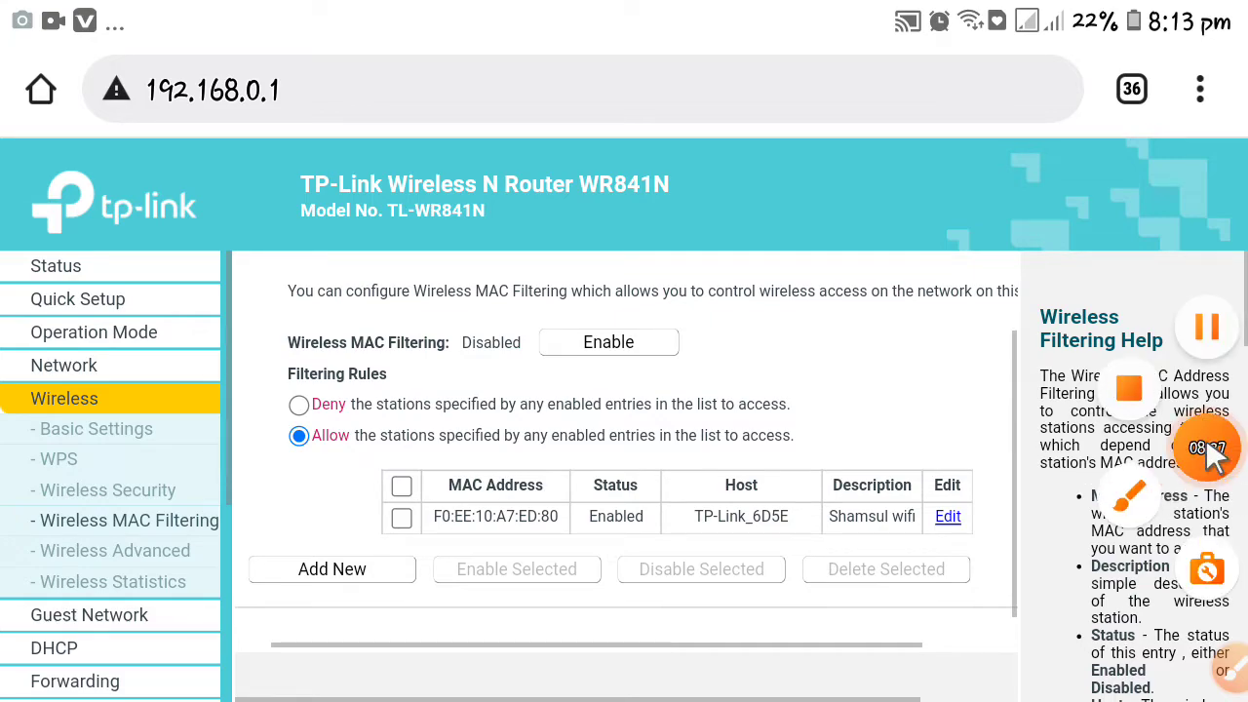
pyautogui.click(1204, 323)
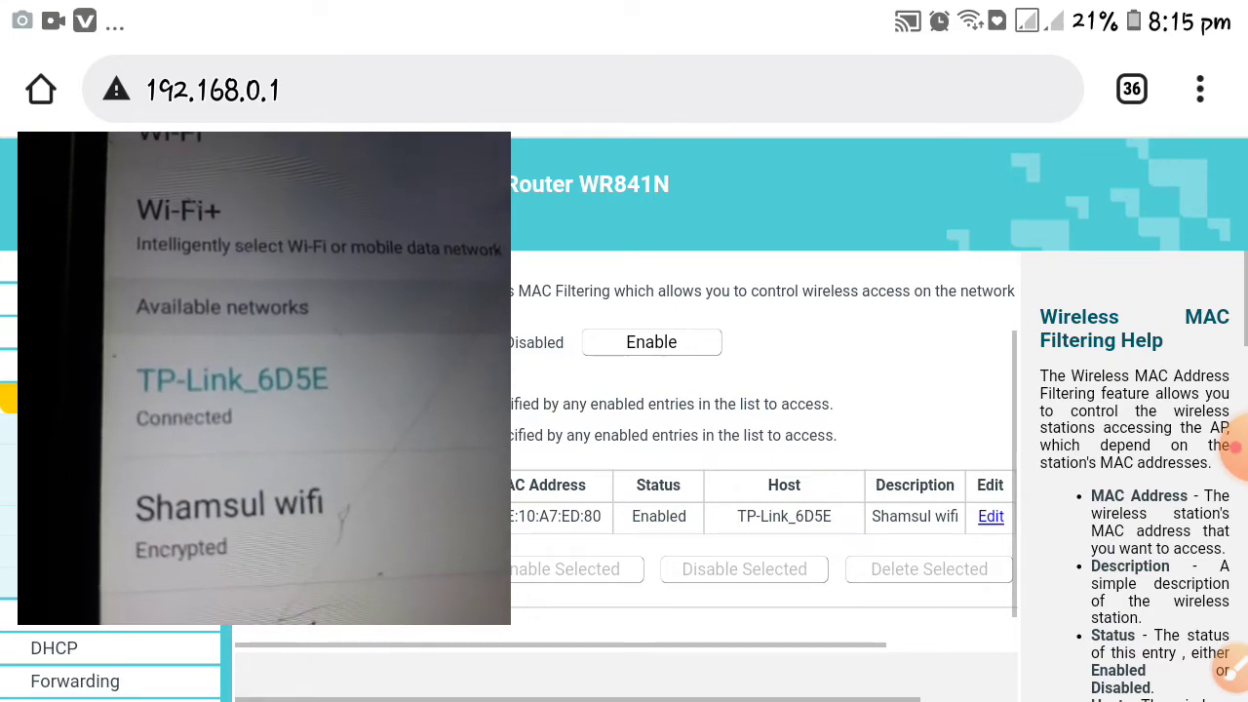
pyautogui.click(1233, 448)
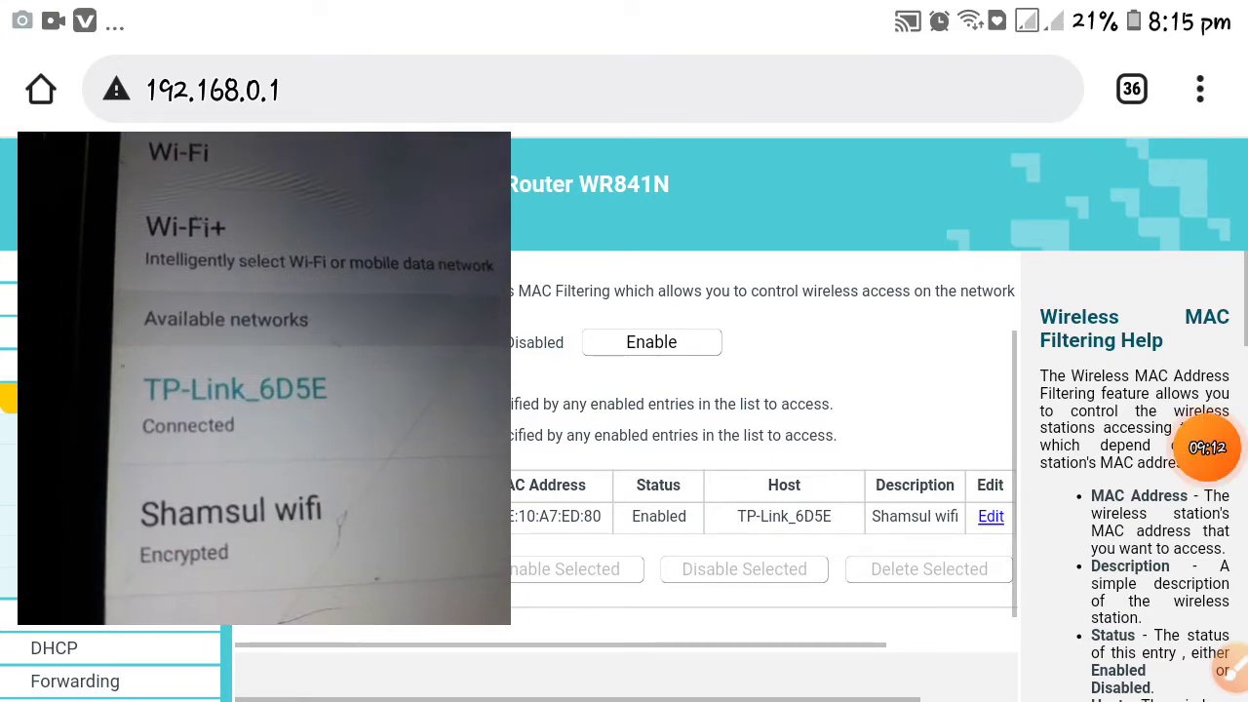
pyautogui.click(1206, 326)
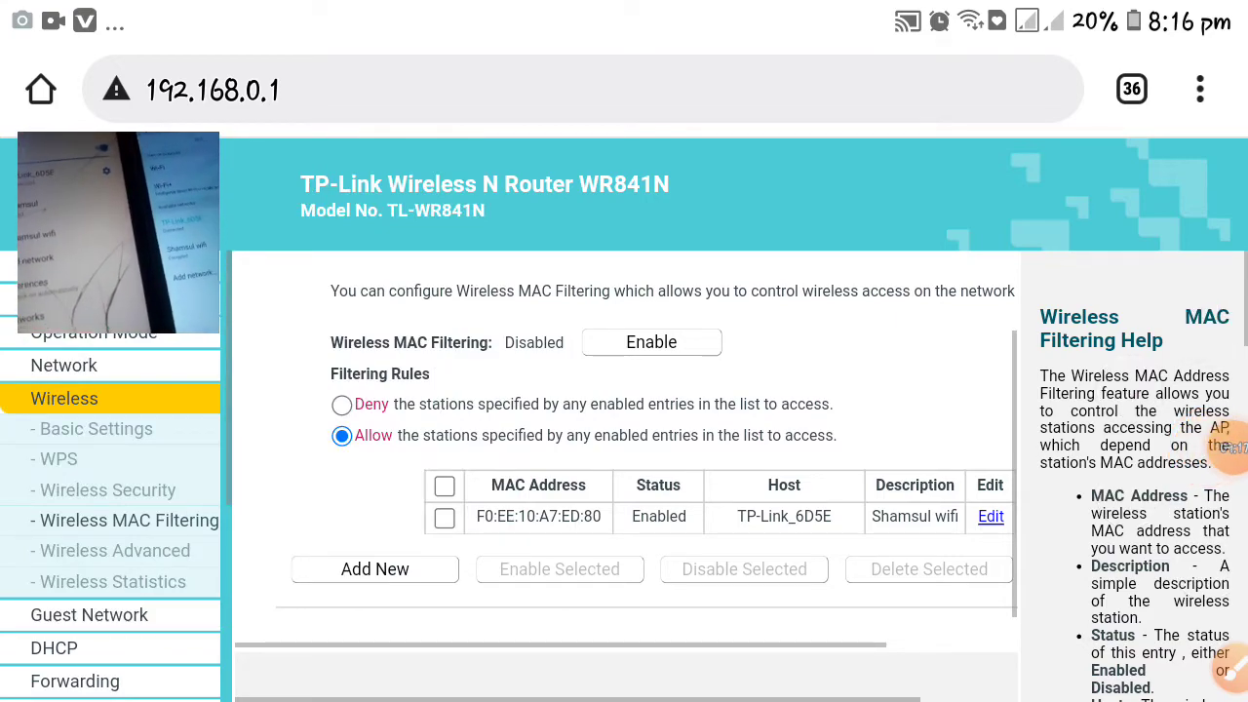
# - Enable Wireless MAC Filtering on the router for the list of allowed stations
pyautogui.scroll(3, 769, 394)
pyautogui.scroll(-3, 769, 394)
pyautogui.hscroll(2, 625, 449)
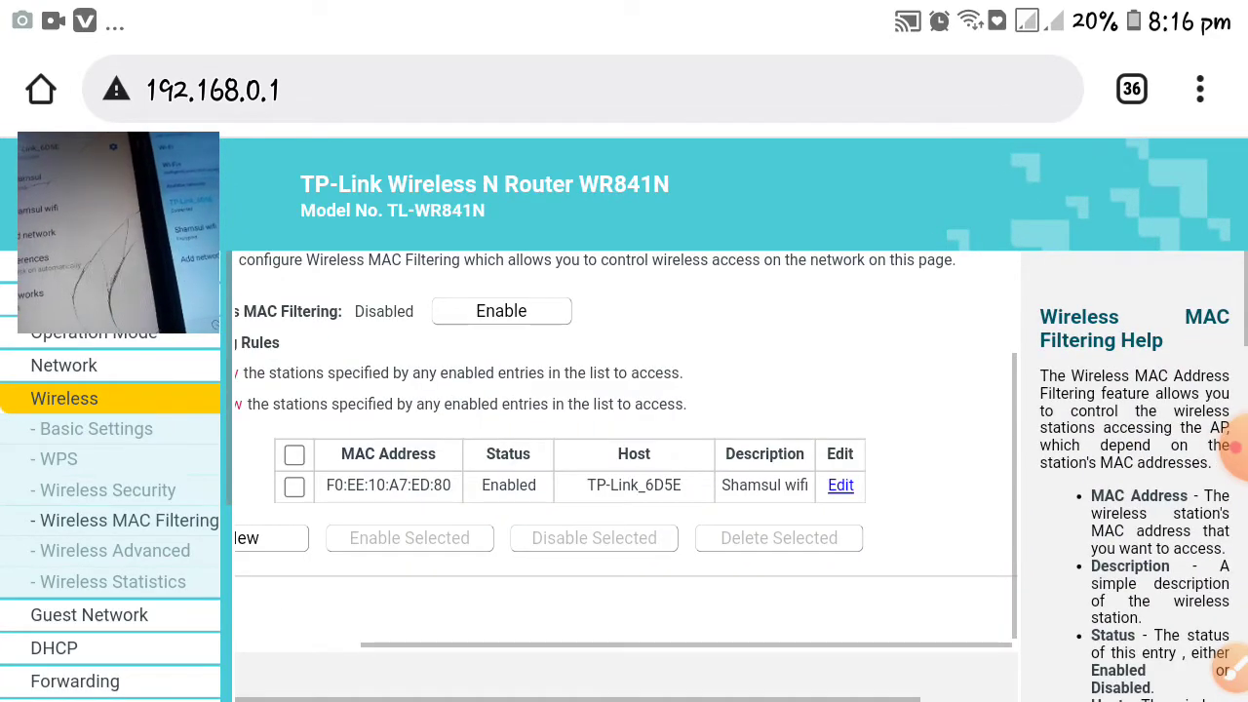
pyautogui.hscroll(-2, 624, 448)
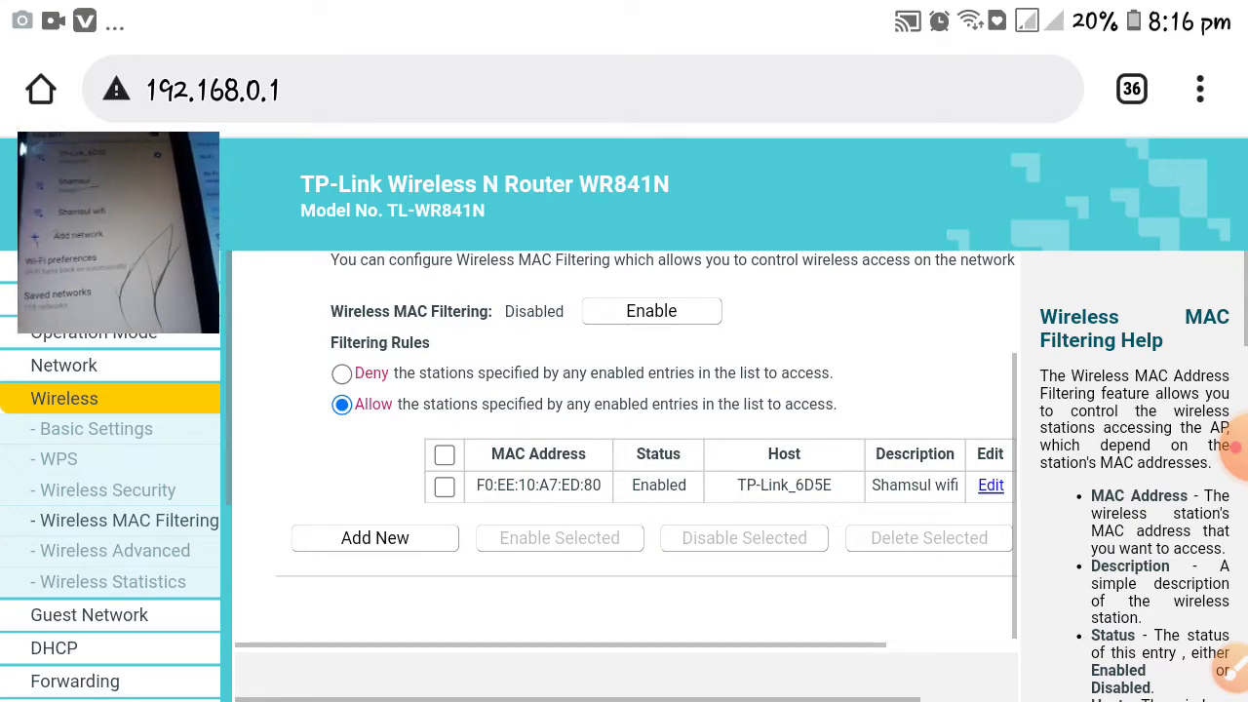
pyautogui.click(651, 311)
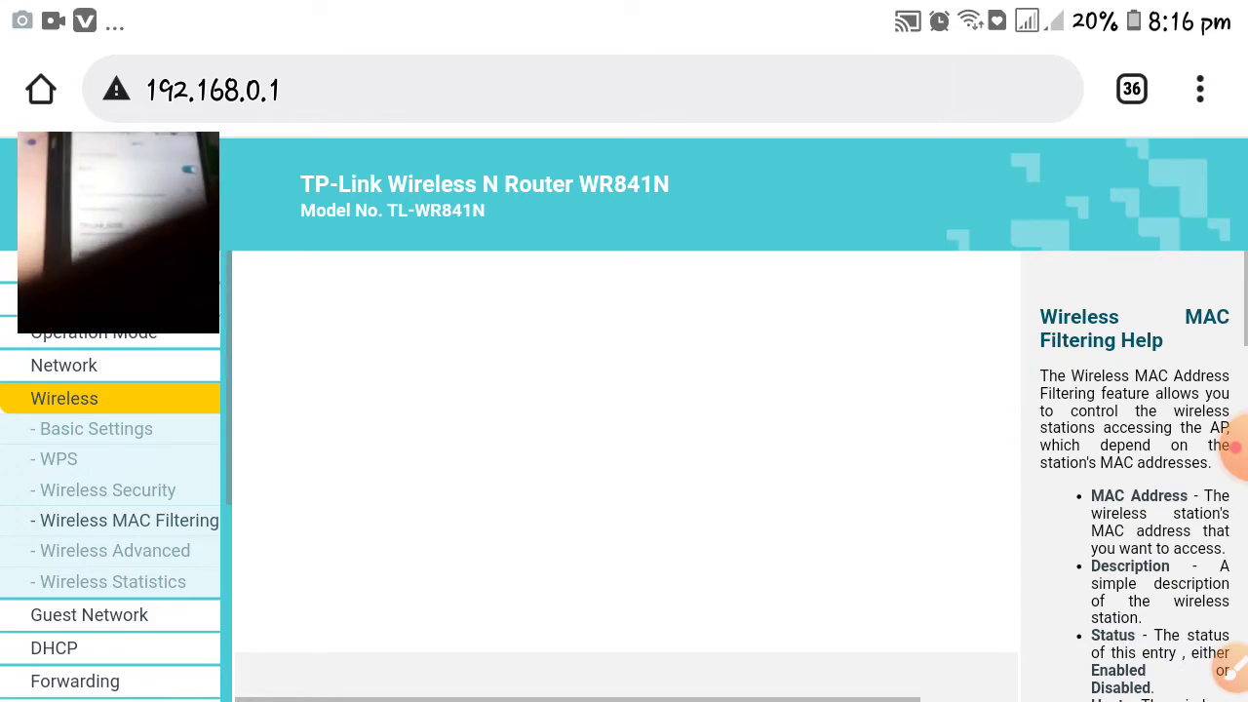
pyautogui.moveTo(193, 307); pyautogui.dragTo(501, 615)
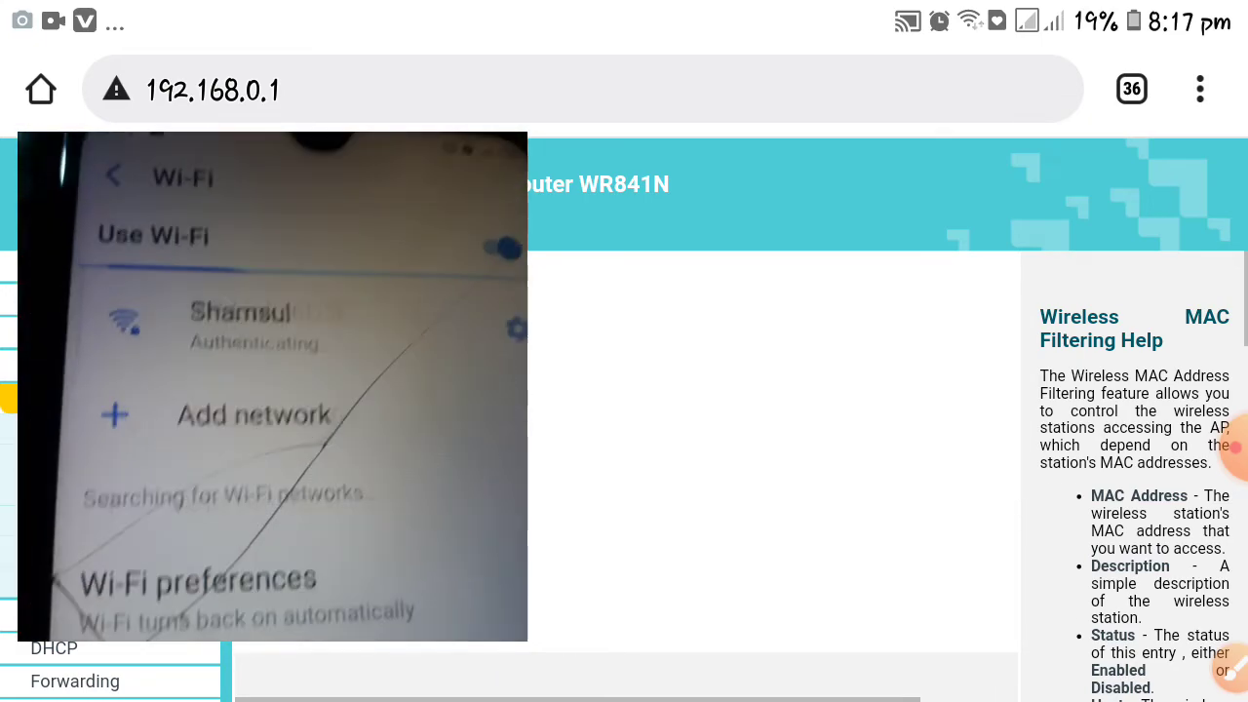
pyautogui.click(1235, 447)
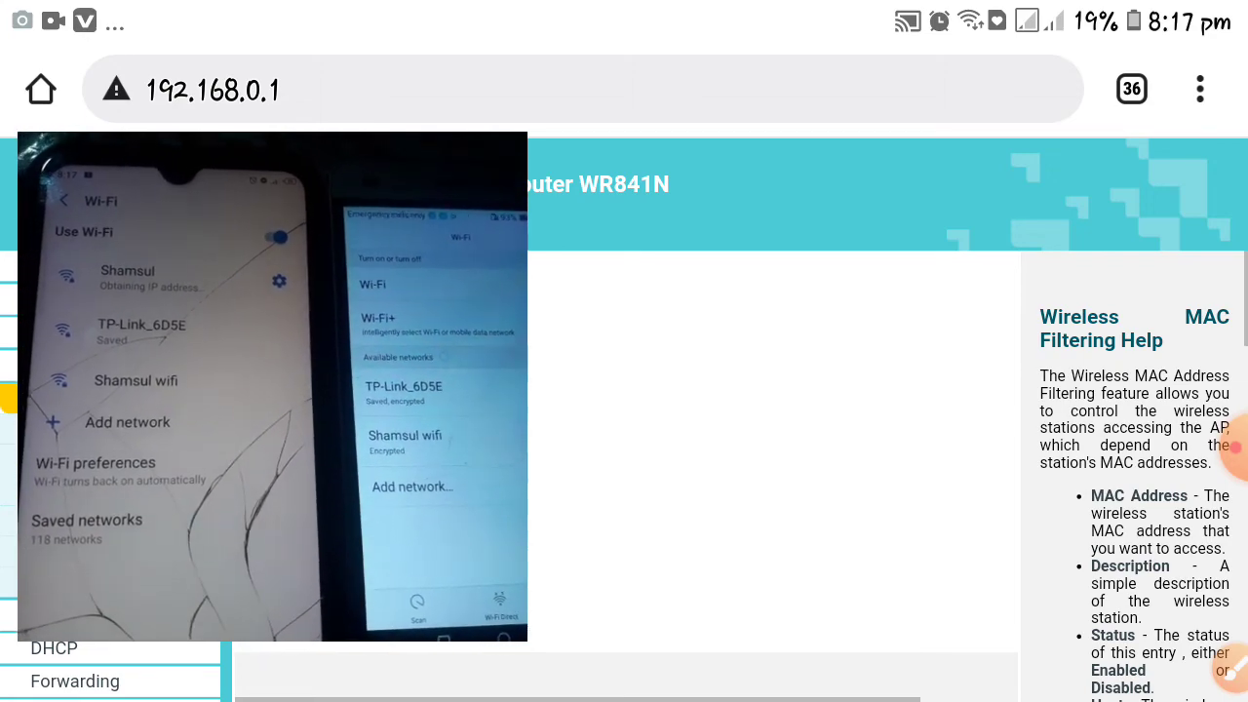
pyautogui.click(1234, 445)
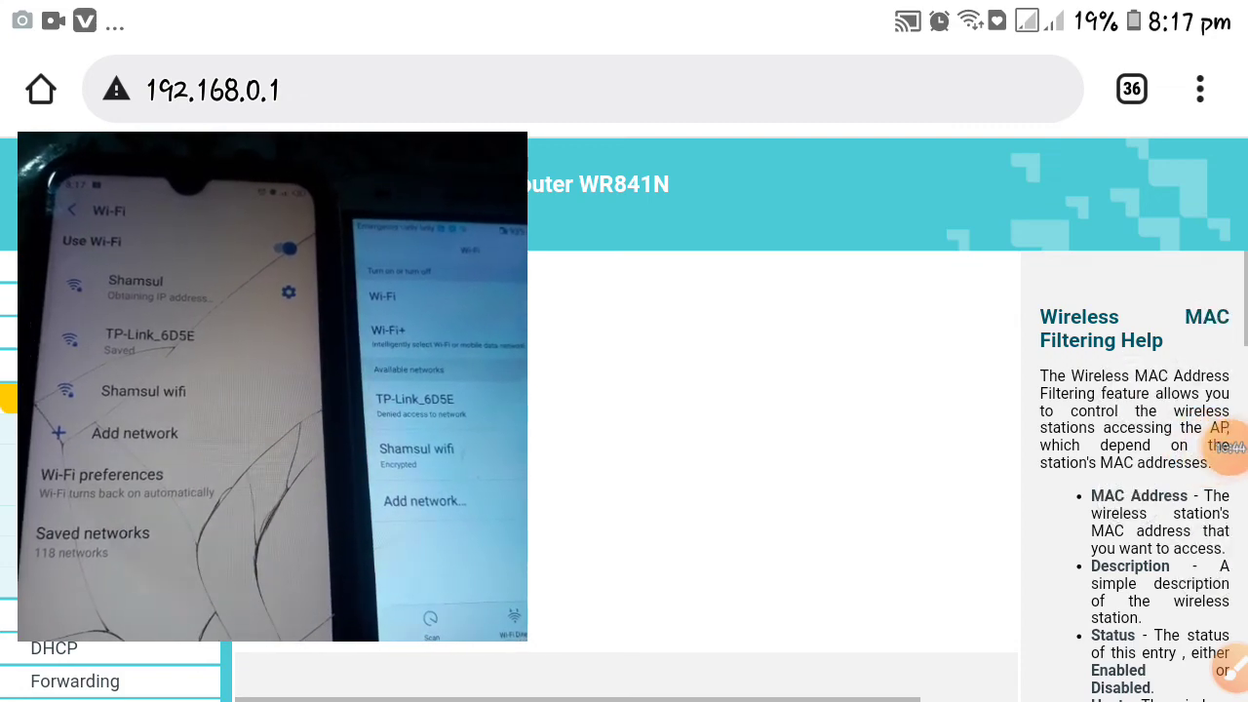
pyautogui.click(1207, 447)
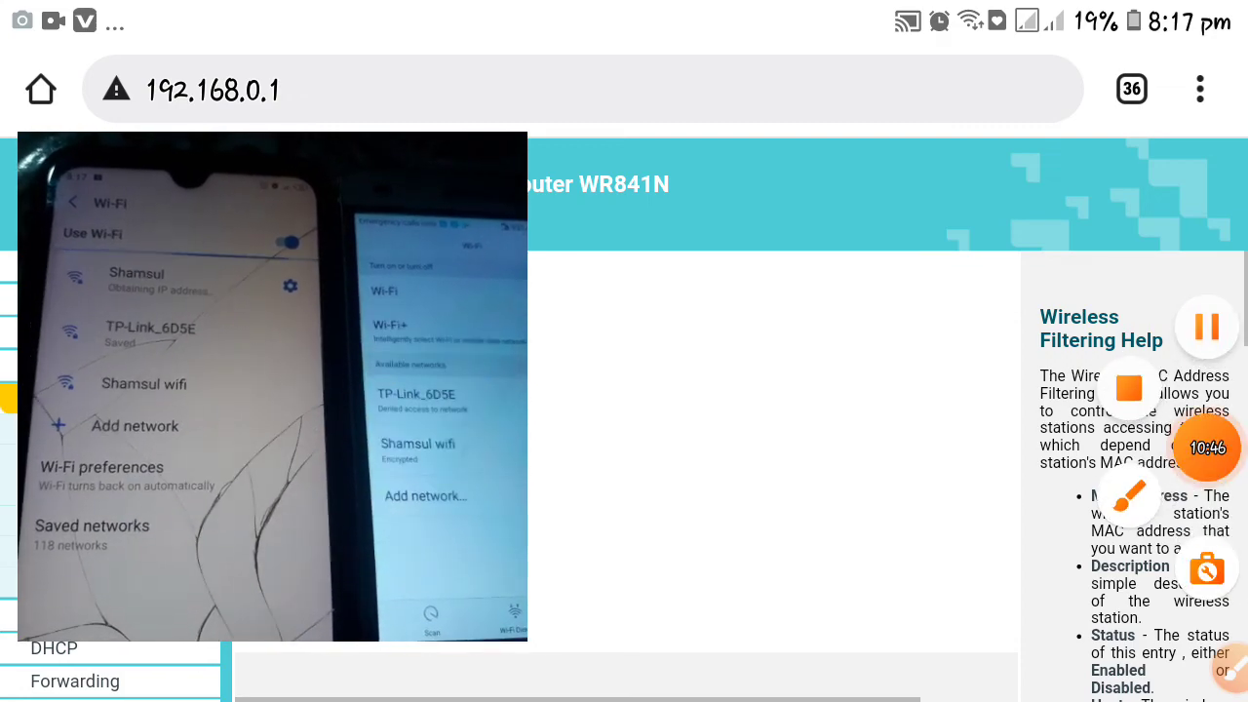
pyautogui.click(1229, 446)
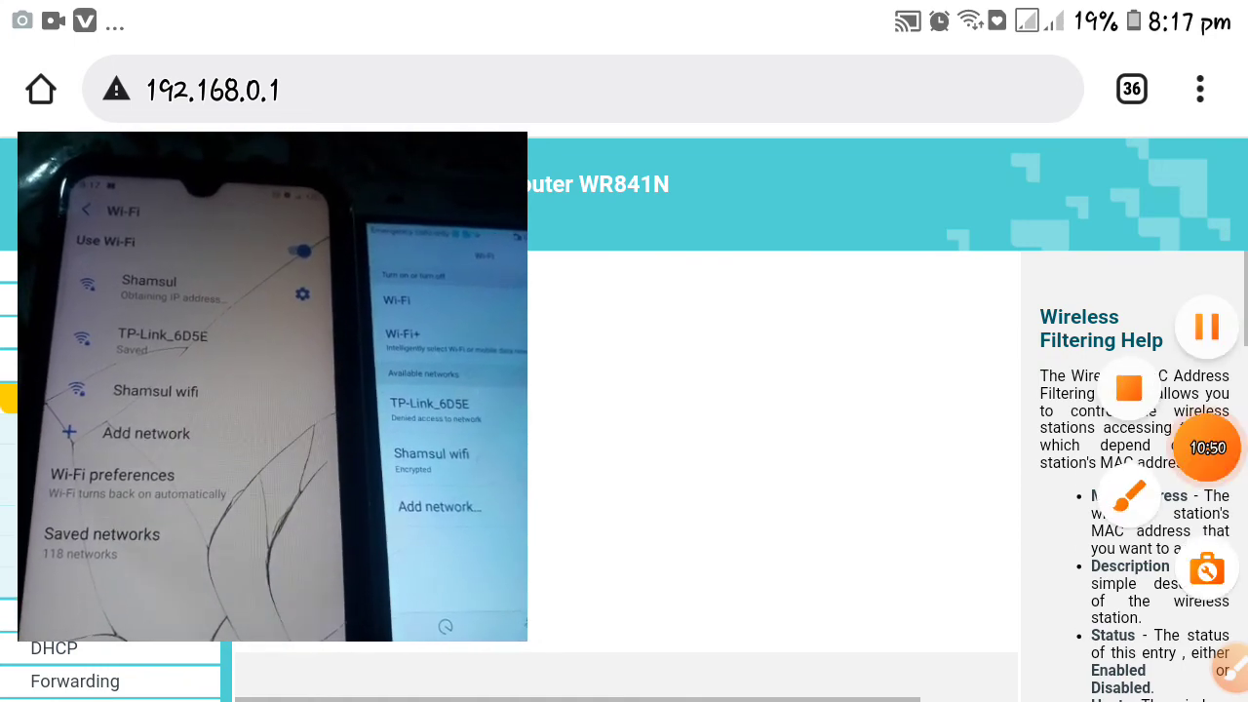
pyautogui.click(1207, 448)
pyautogui.click(1228, 448)
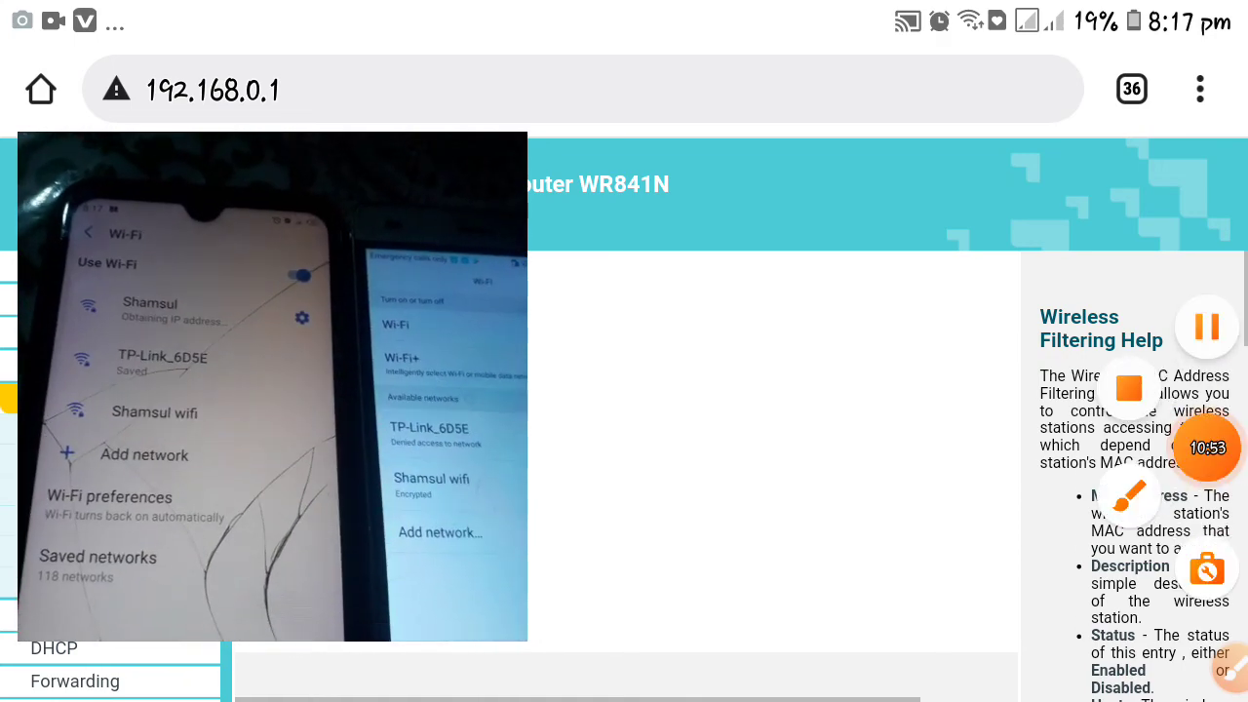